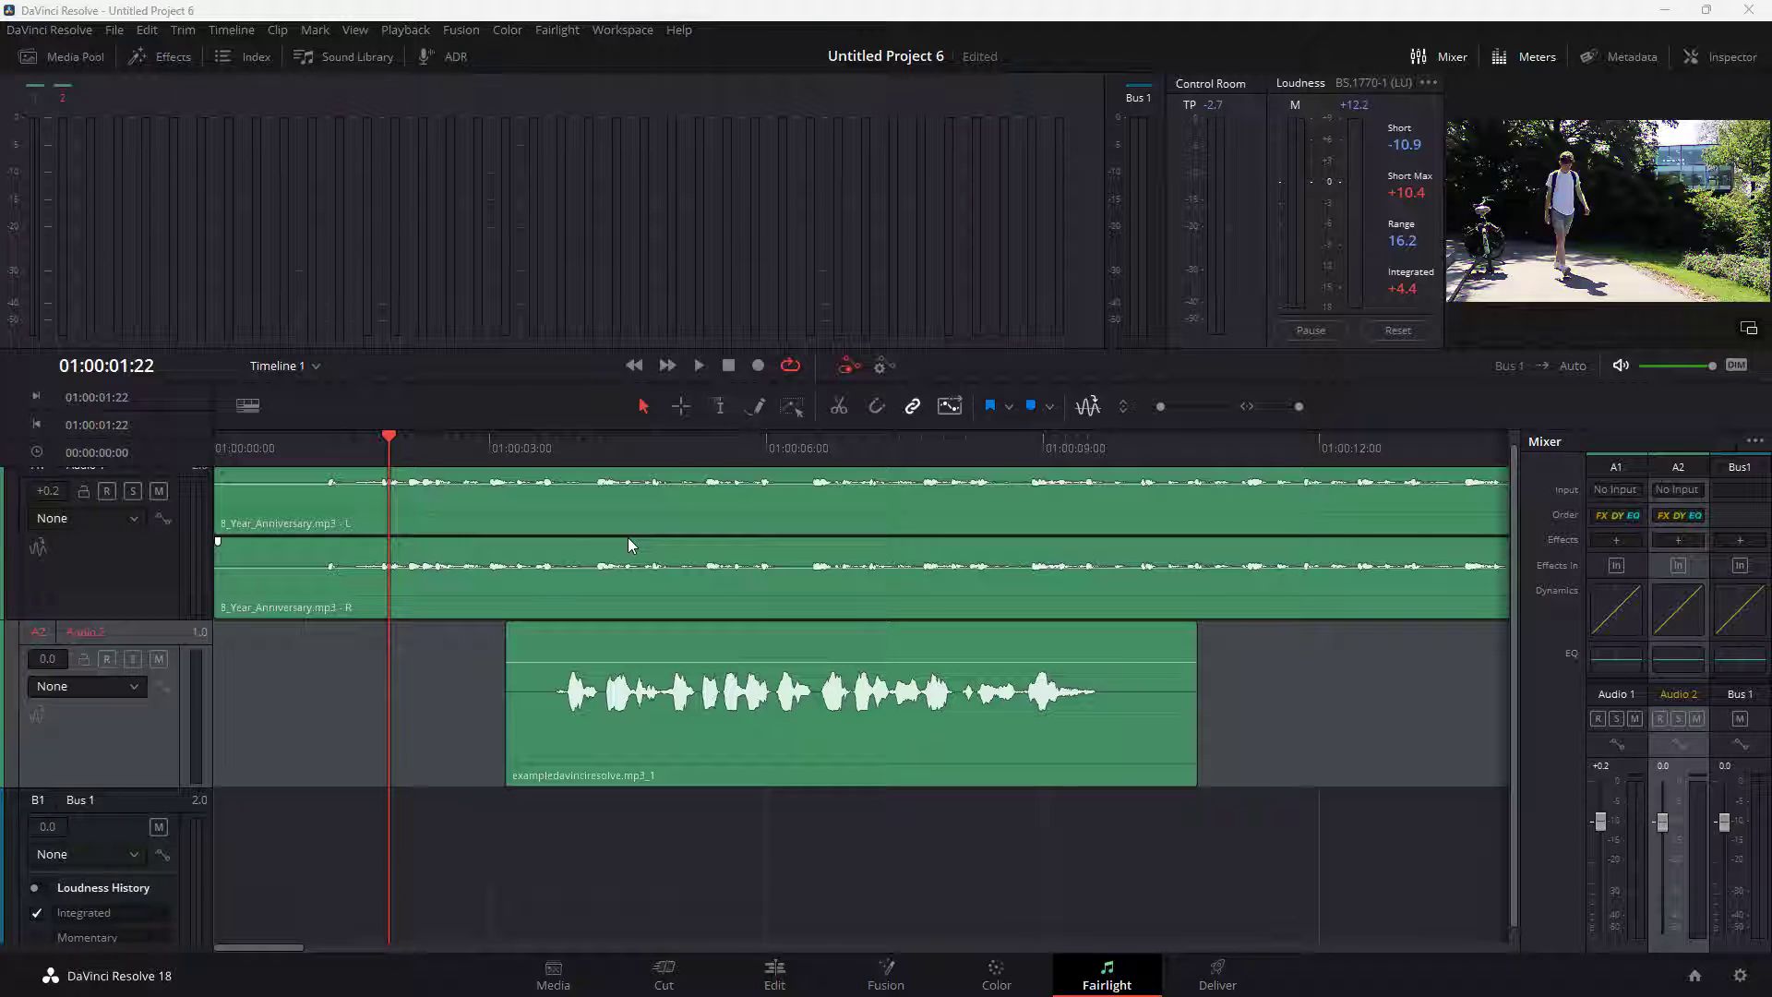
Step: Play back and stop the two audio clips, then enable the I-beam range selection tool
{"action": "left_click", "coordinate": [699, 365]}
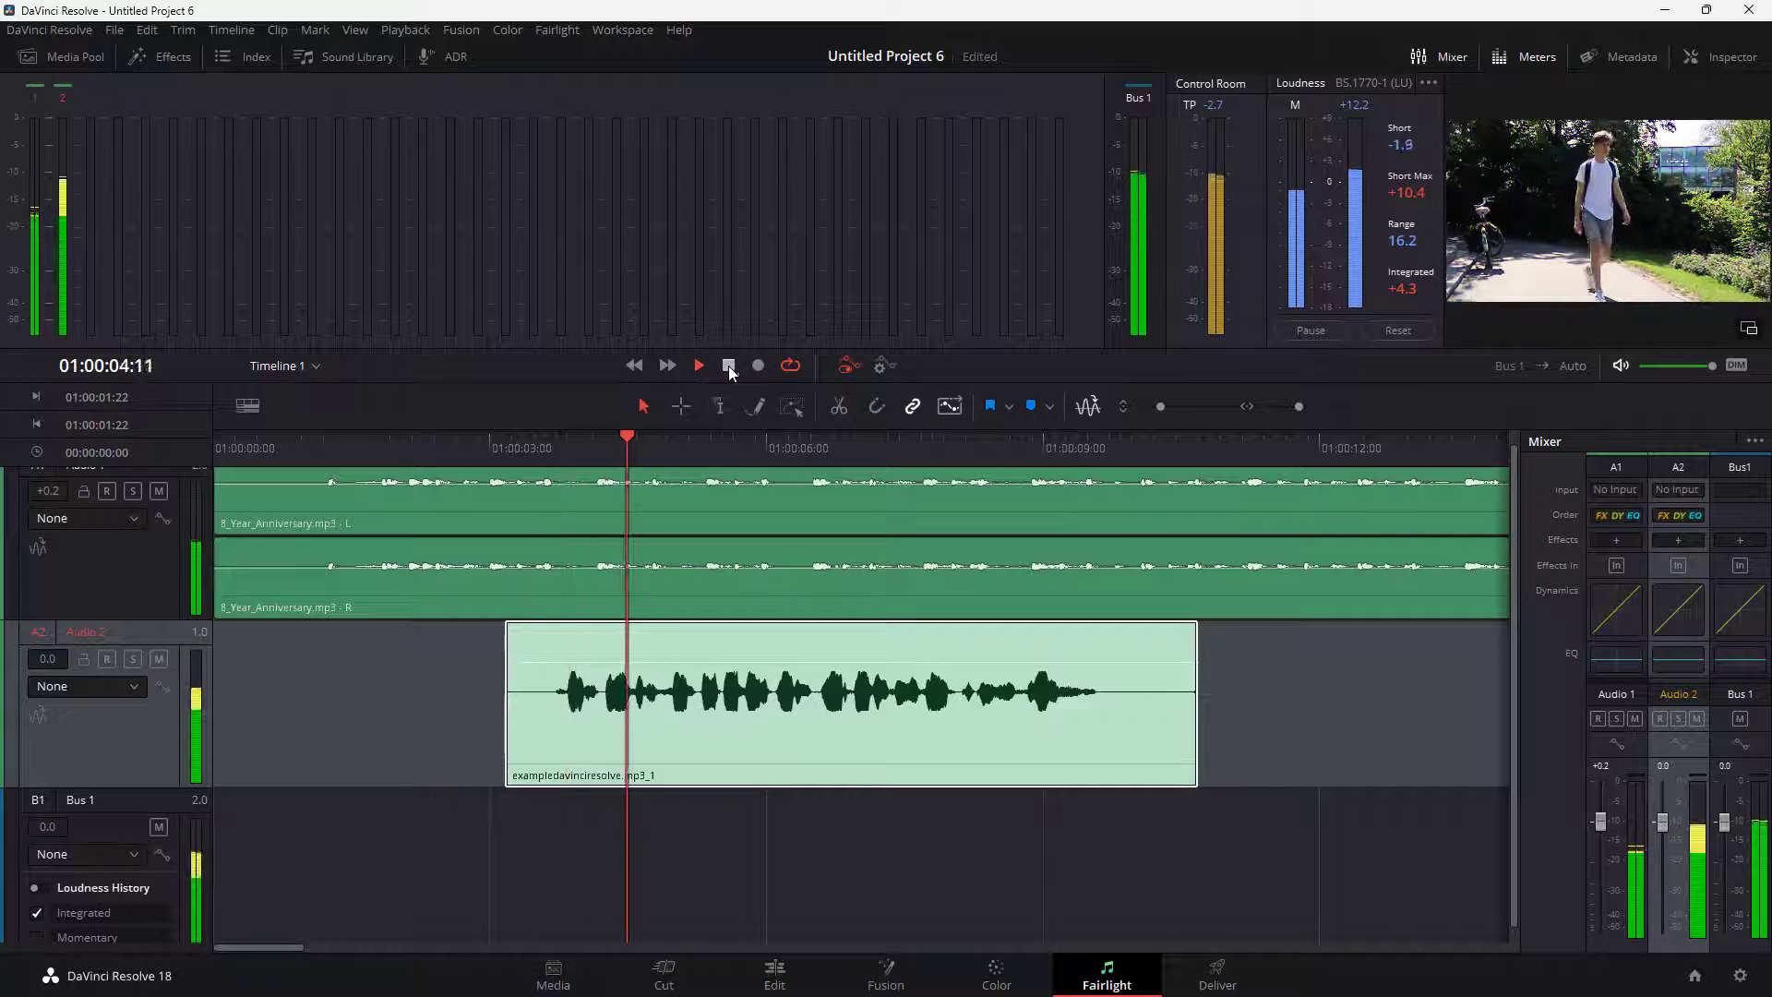
{"action": "left_click", "coordinate": [730, 367]}
{"action": "mouse_move", "coordinate": [852, 703]}
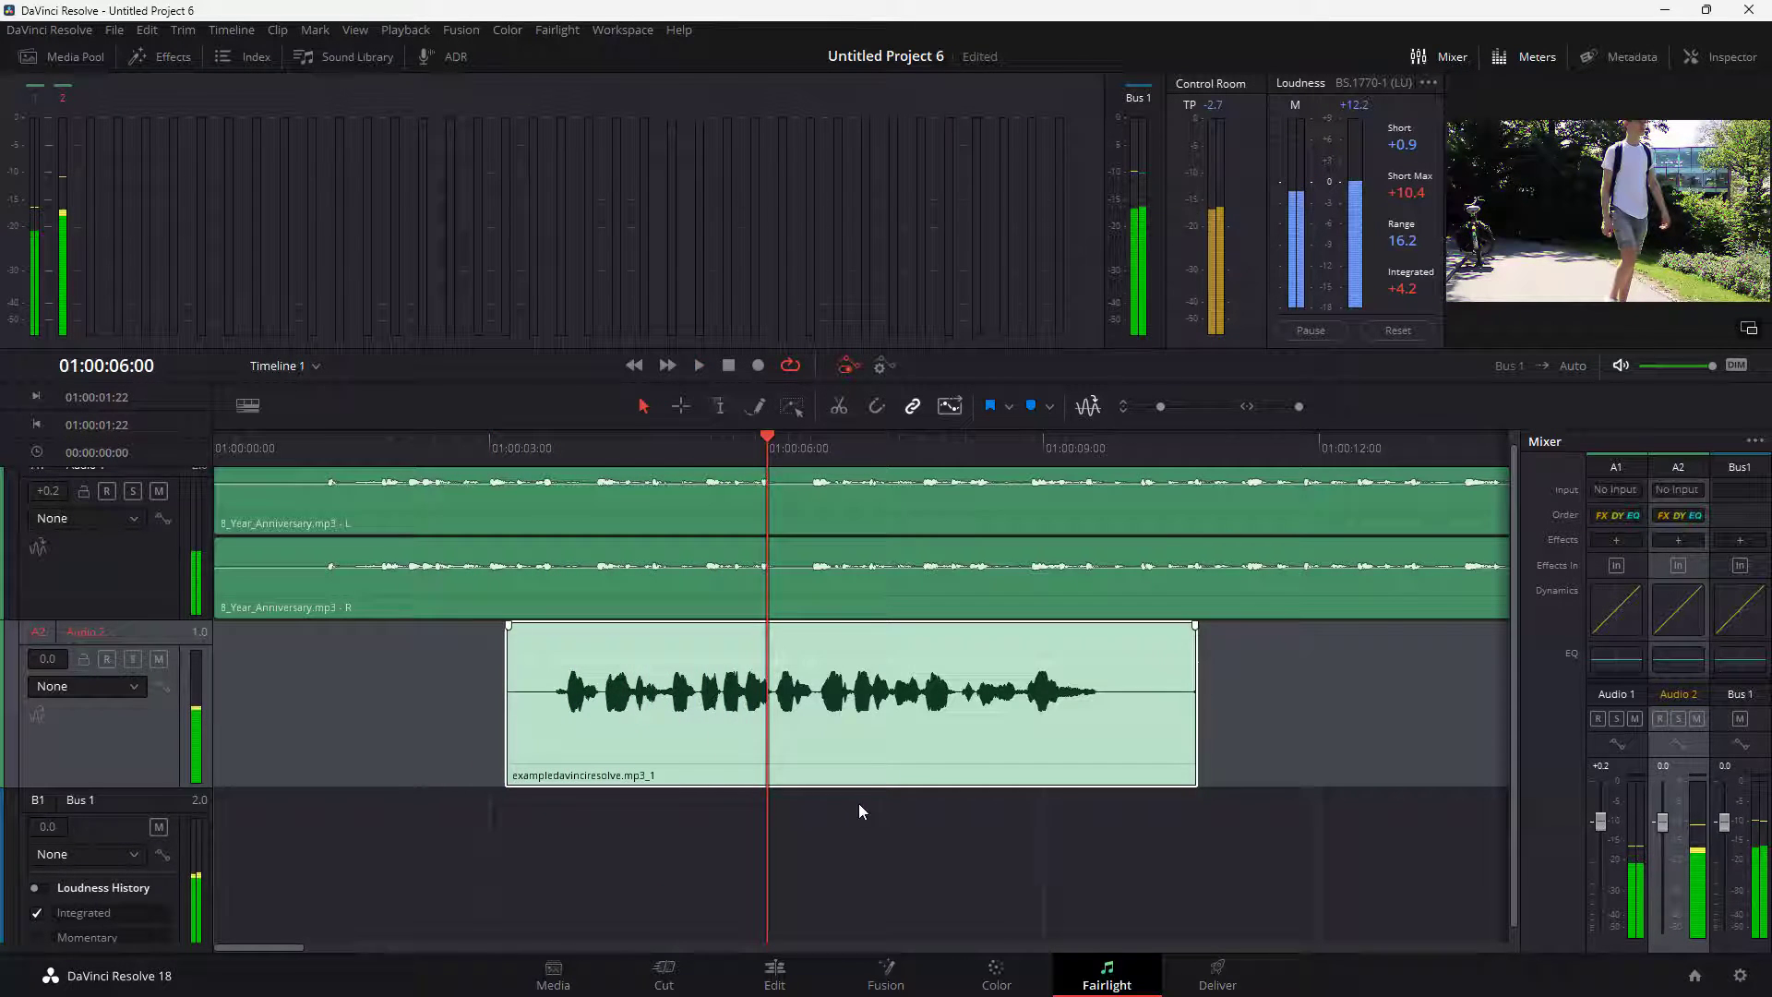
{"action": "left_click", "coordinate": [1214, 680]}
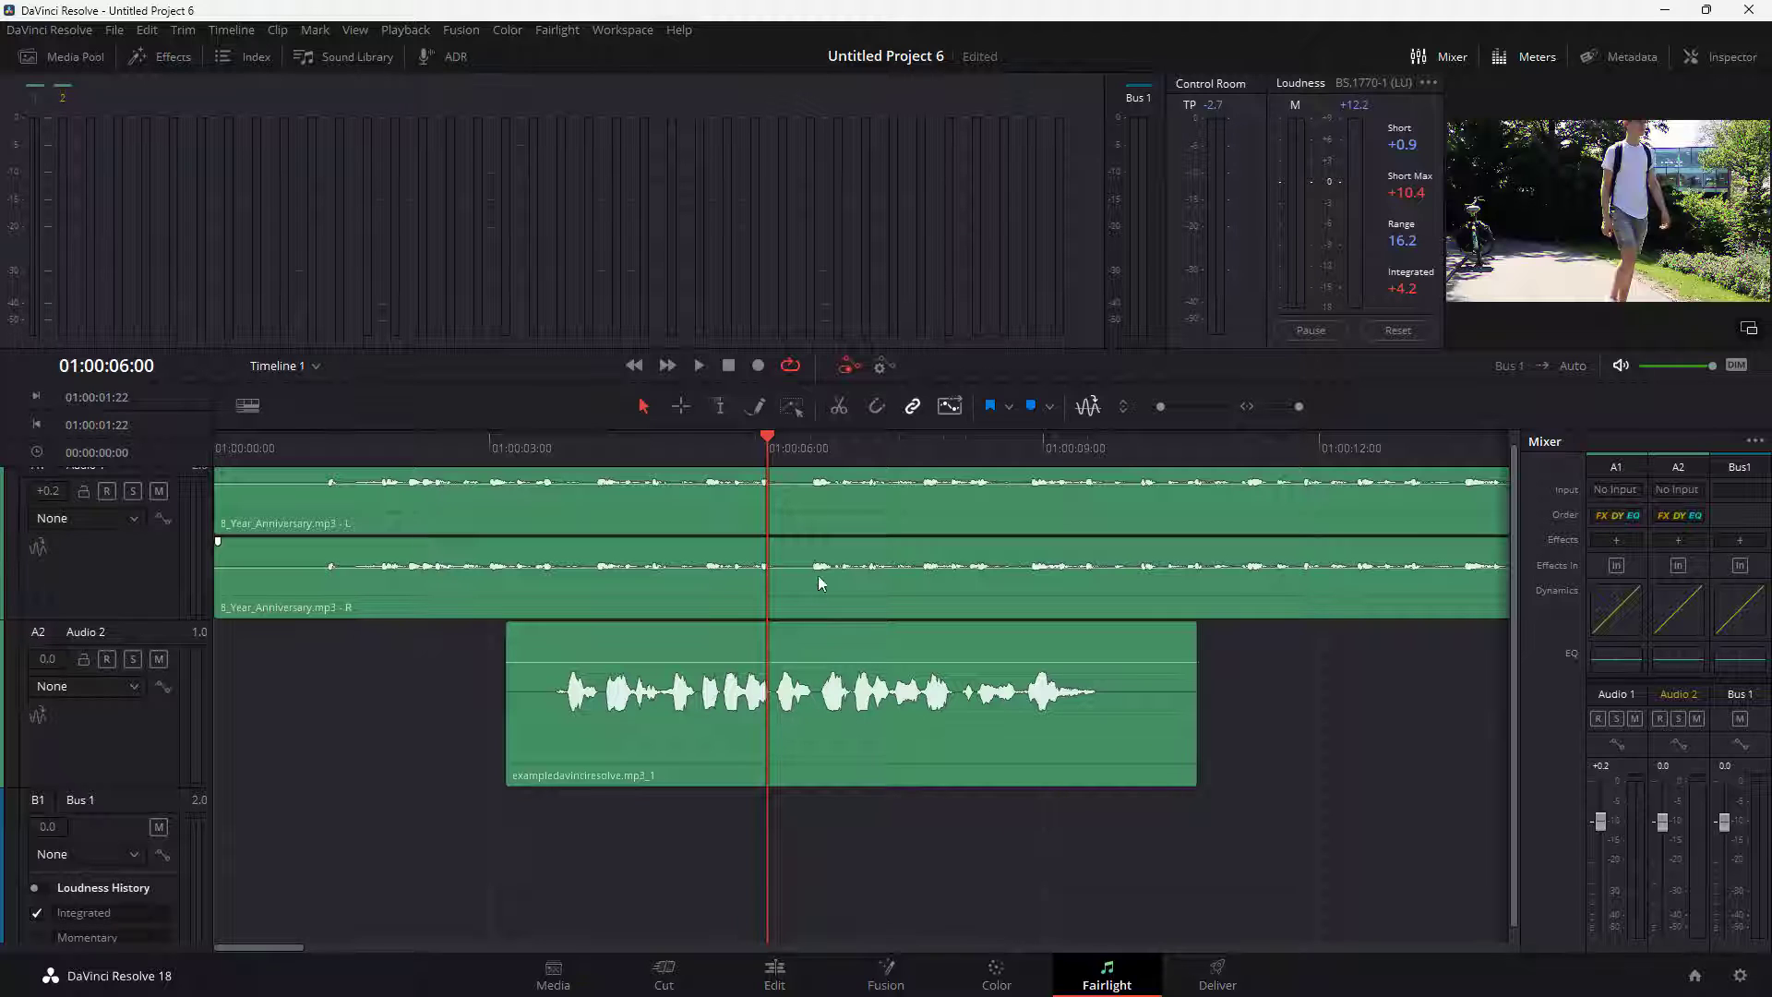
{"action": "left_click", "coordinate": [722, 408]}
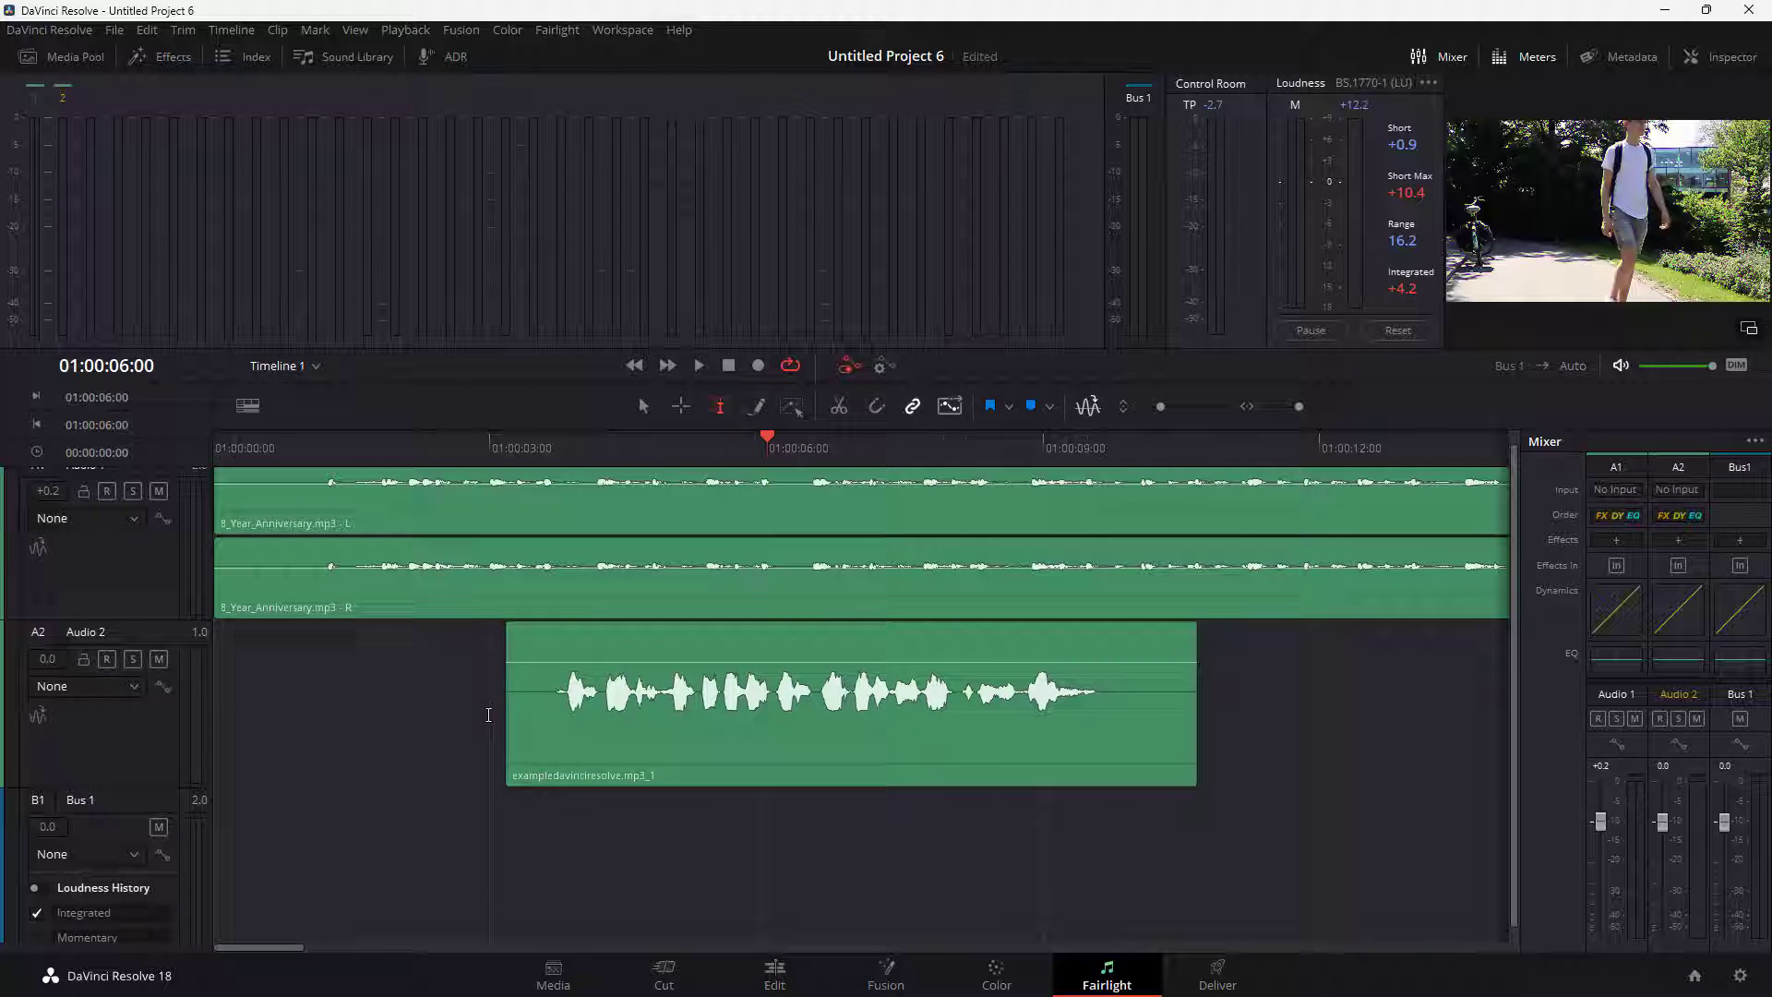
Step: Range-select and delete the voice clip's silent lead-in and its silent tail
{"action": "left_click_drag", "start_coordinate": [502, 710], "coordinate": [554, 710]}
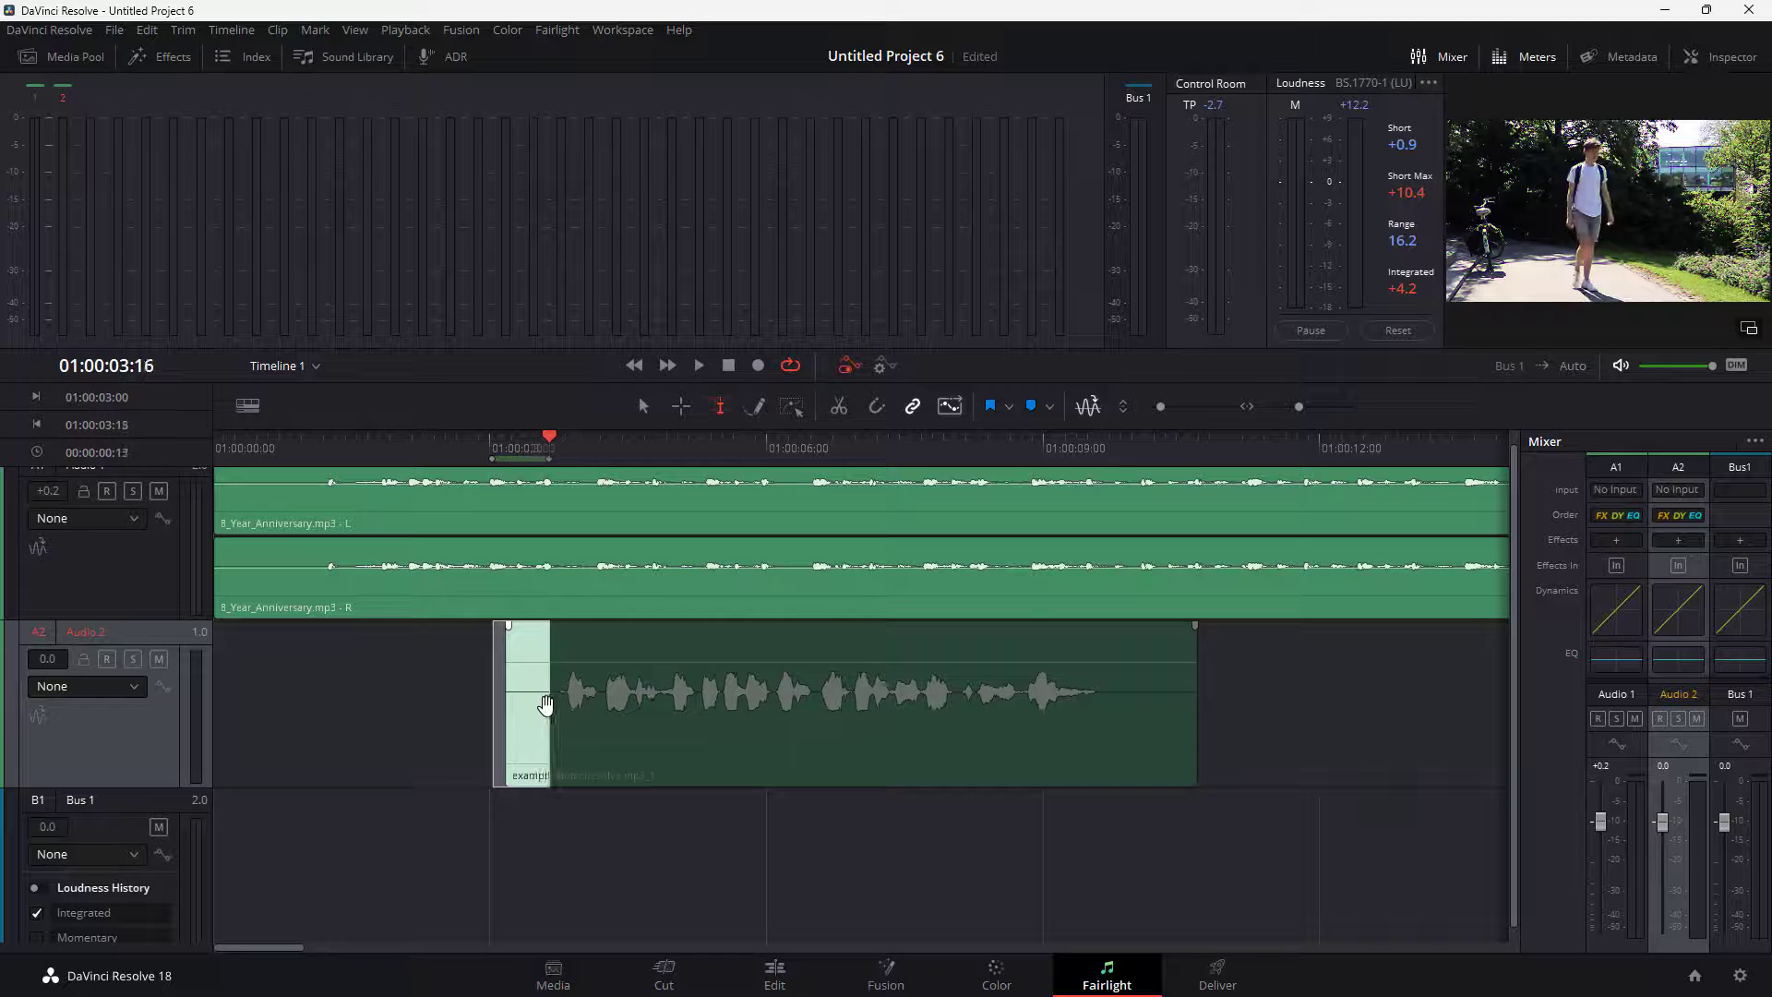
{"action": "key", "text": "space"}
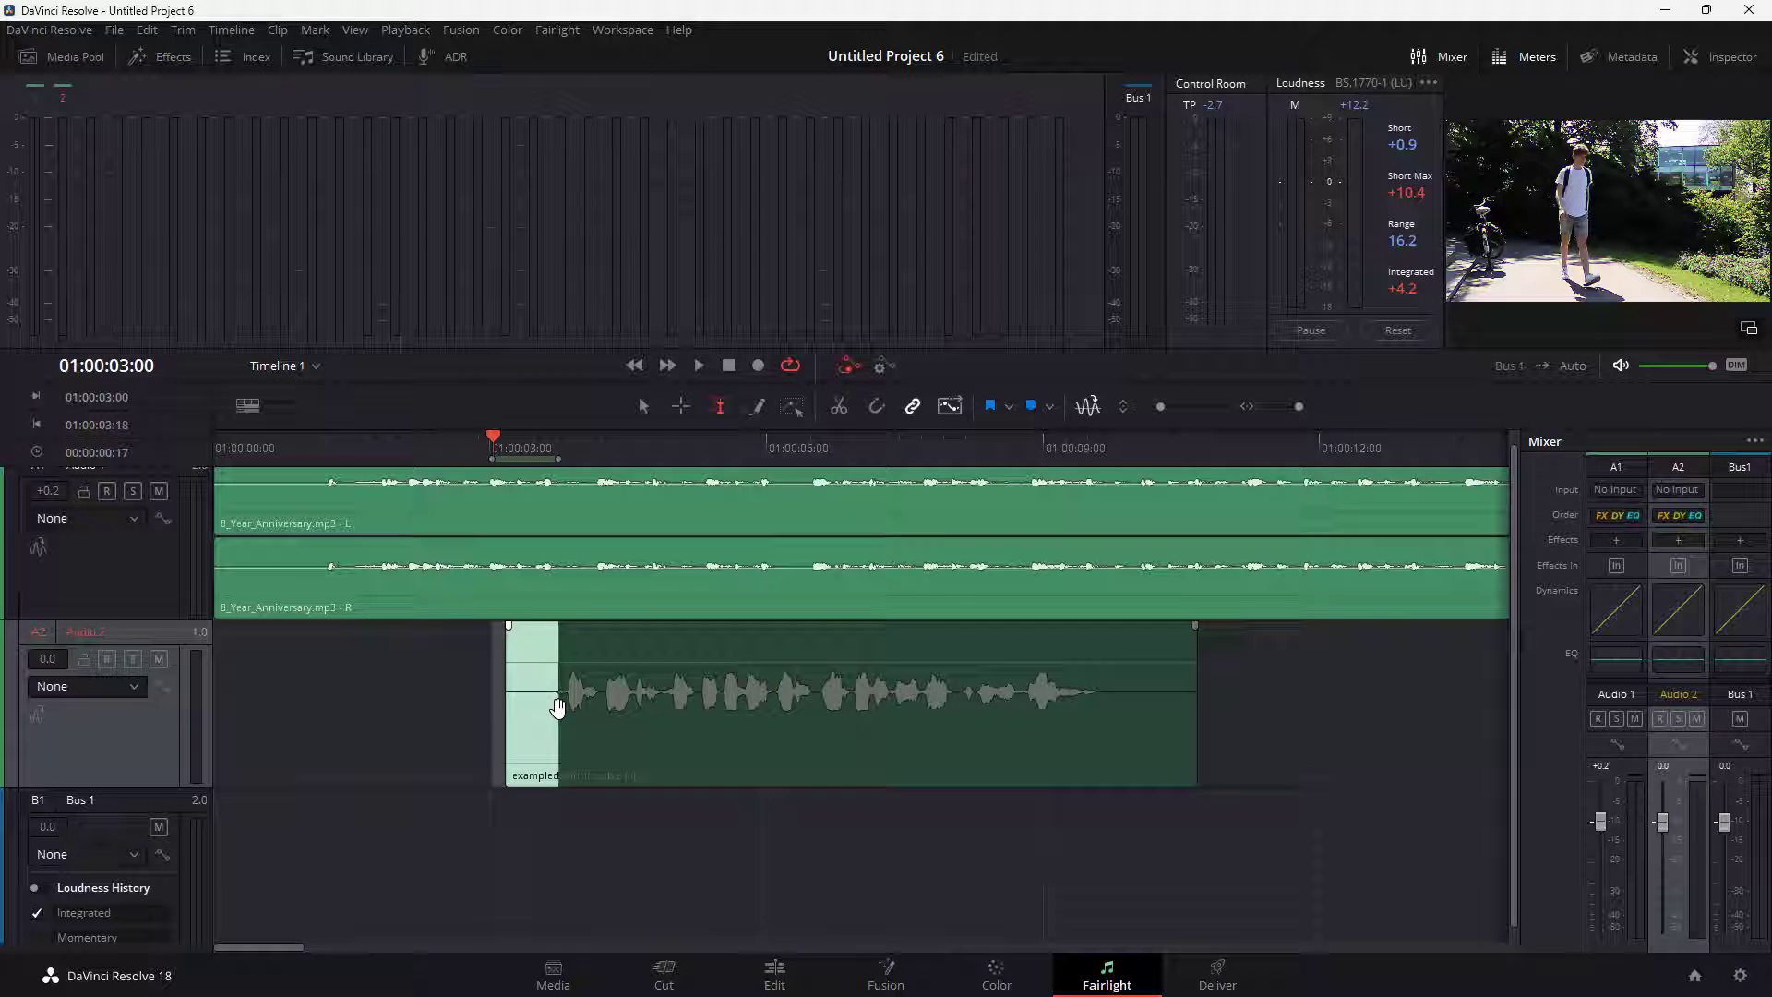
{"action": "key", "text": "Delete"}
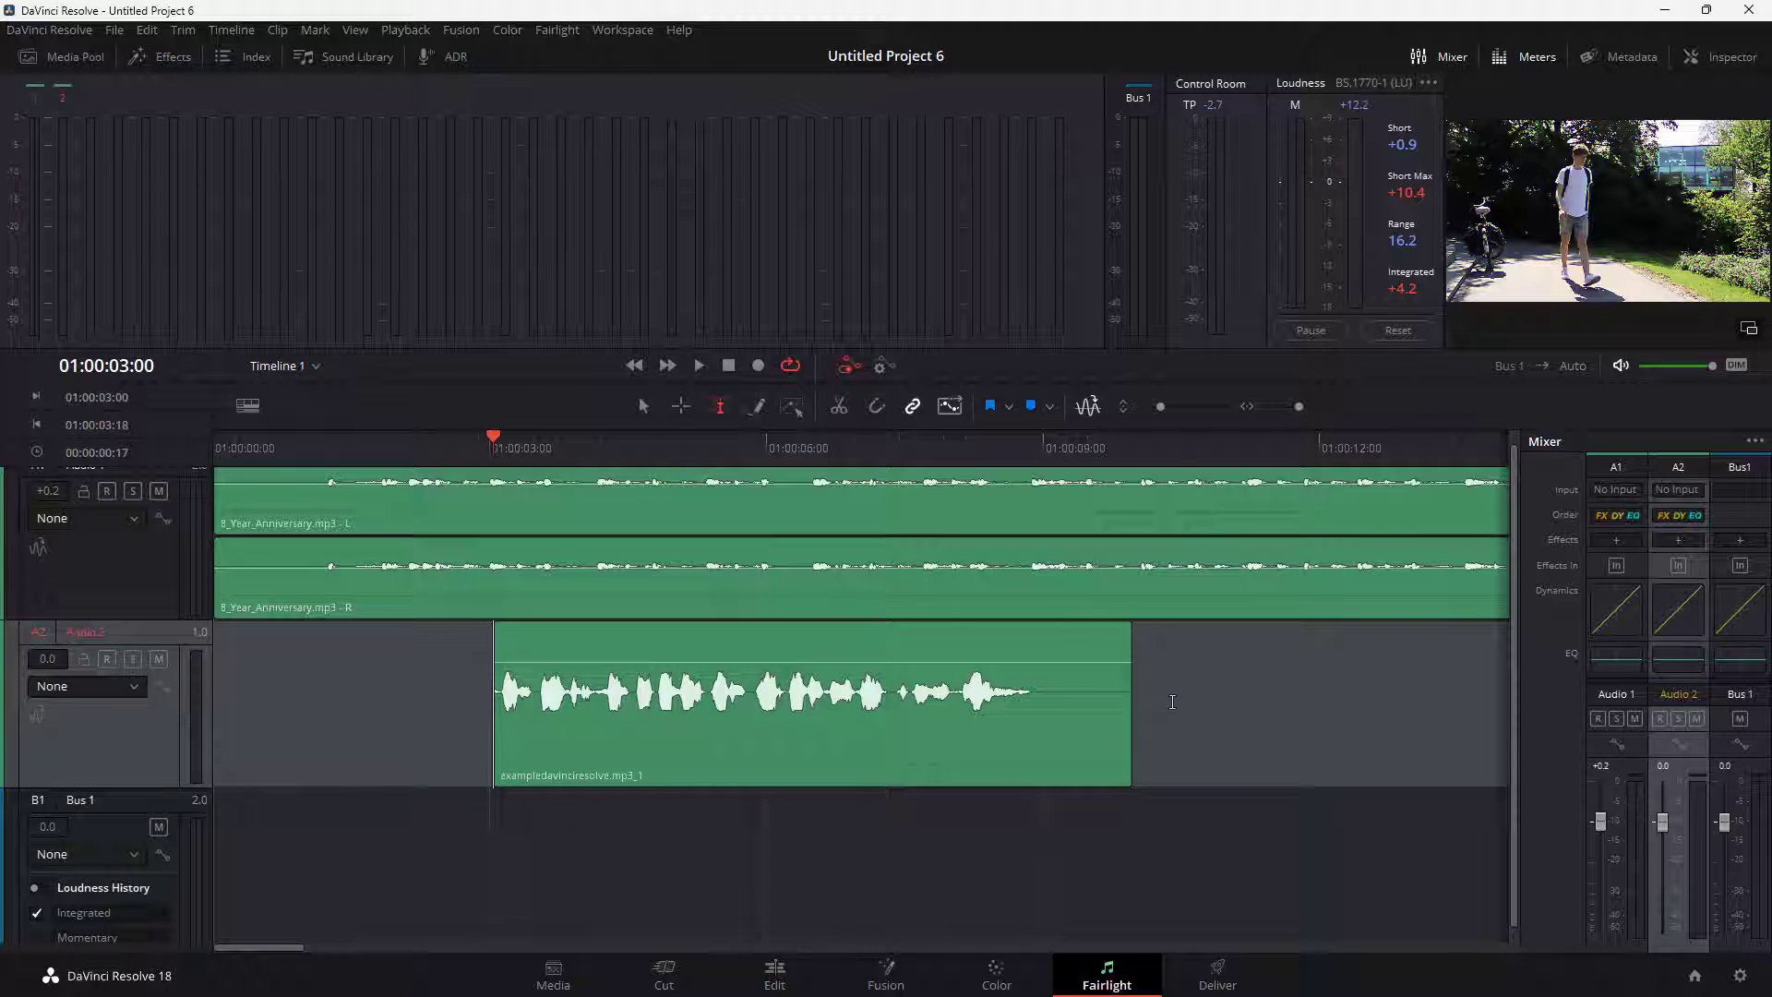
{"action": "left_click_drag", "start_coordinate": [1168, 707], "coordinate": [1032, 702]}
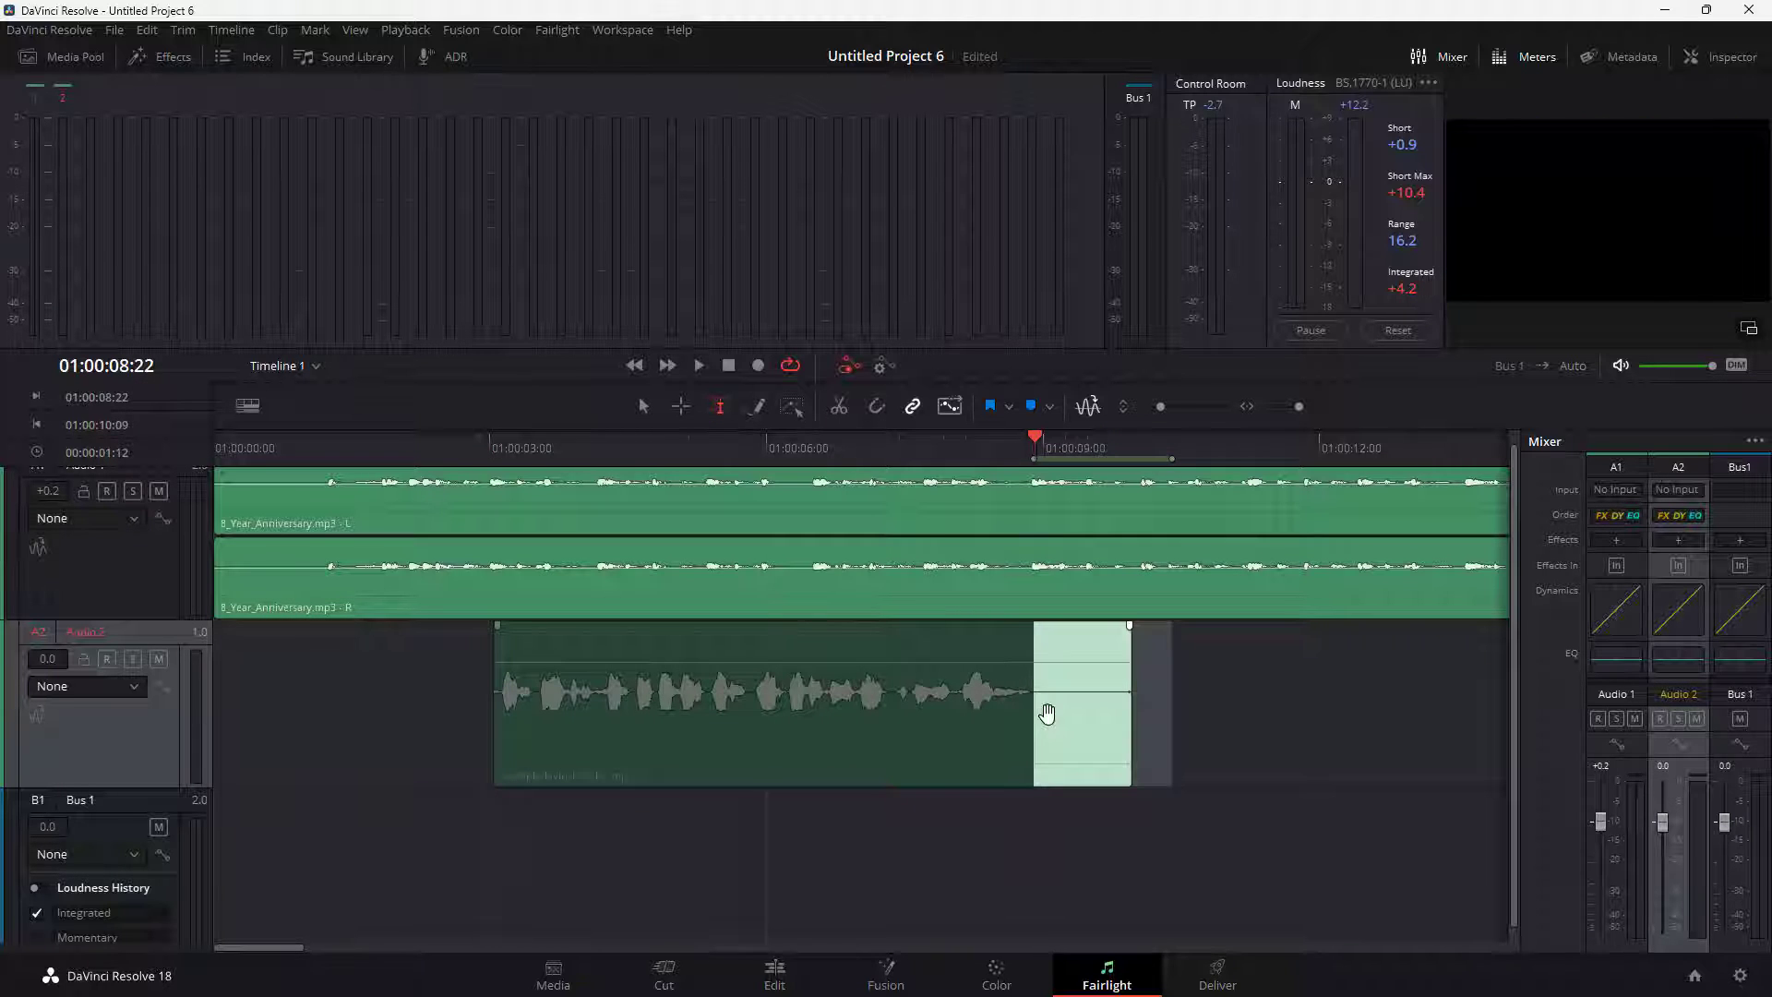
{"action": "key", "text": "Delete"}
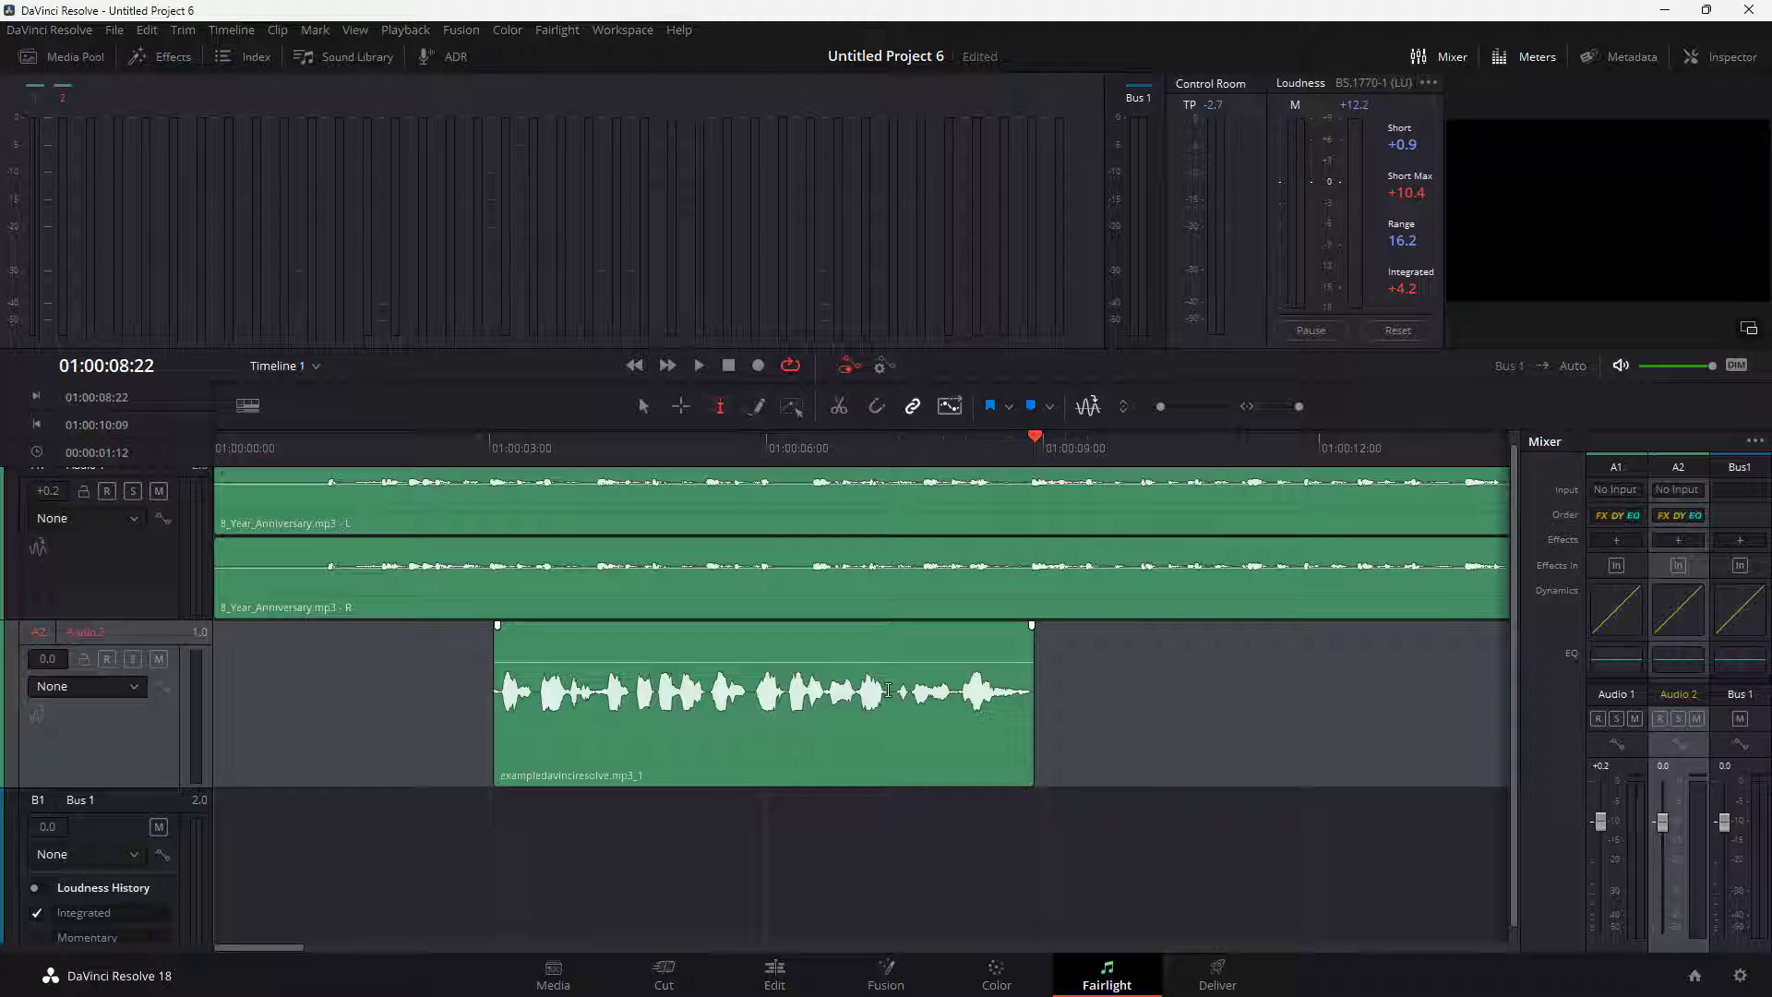
Step: Place the playhead at the voice clip's mid-clip pause and mark it
{"action": "left_click", "coordinate": [890, 691]}
{"action": "left_click_drag", "start_coordinate": [891, 690], "coordinate": [897, 690]}
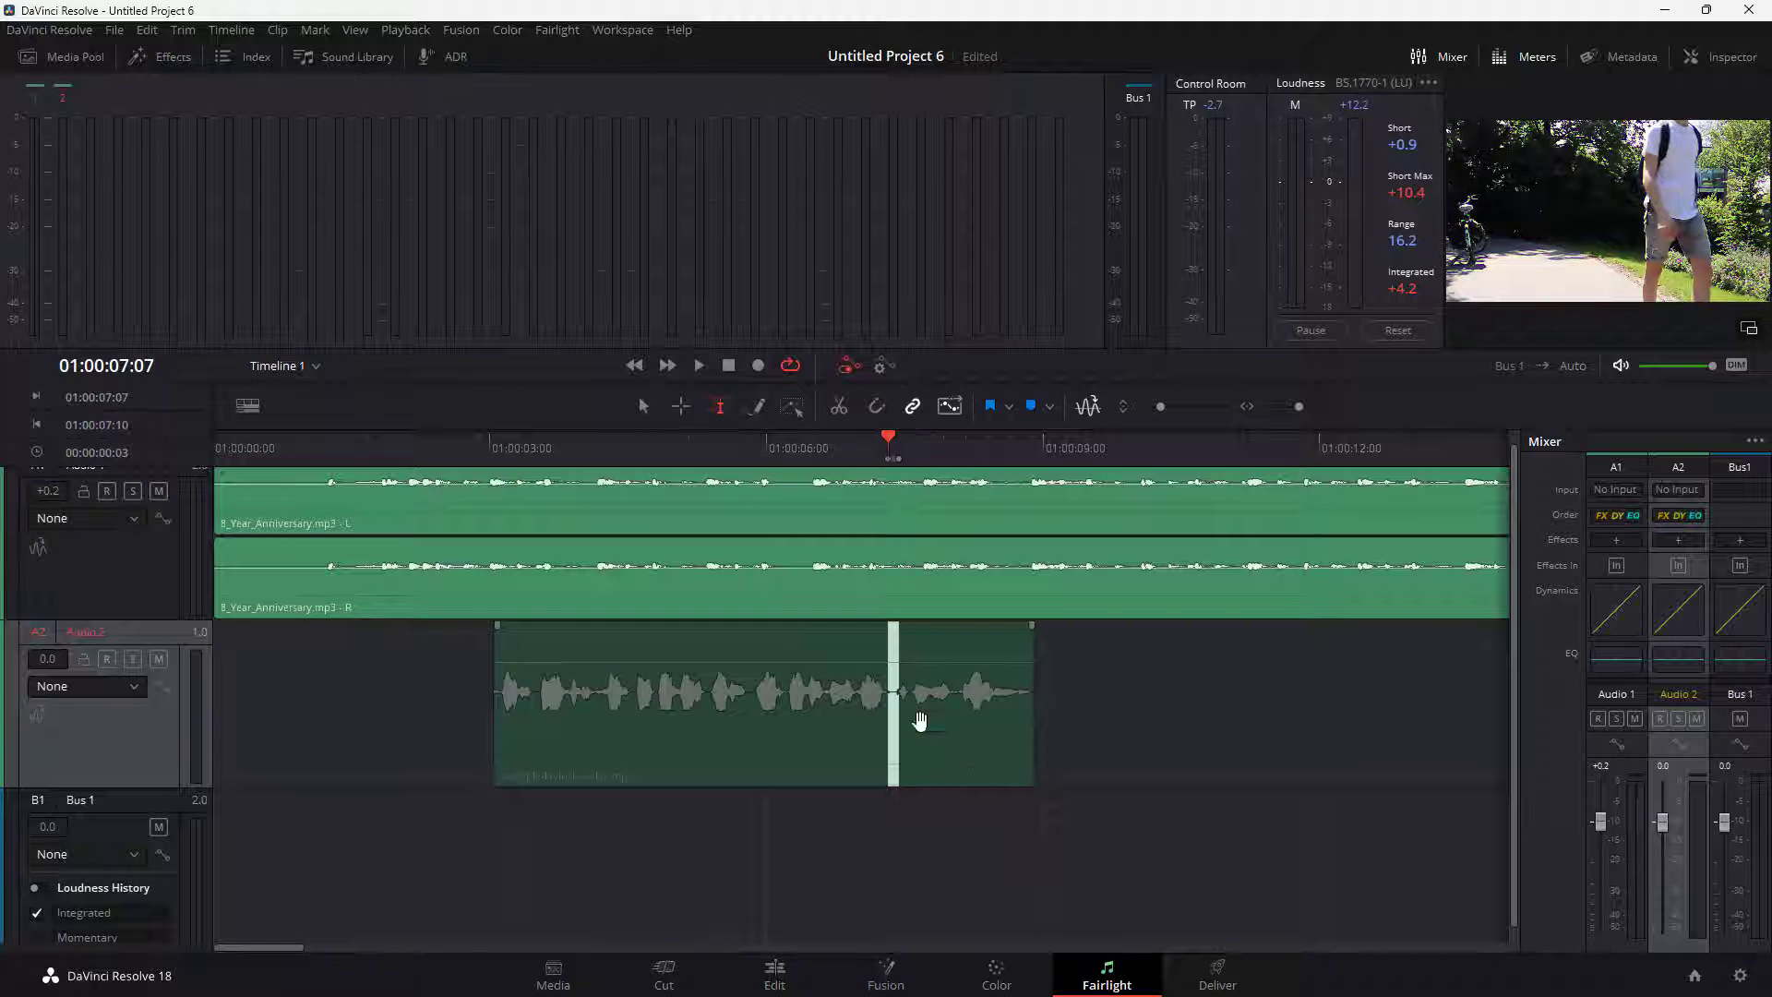
{"action": "left_click", "coordinate": [922, 730]}
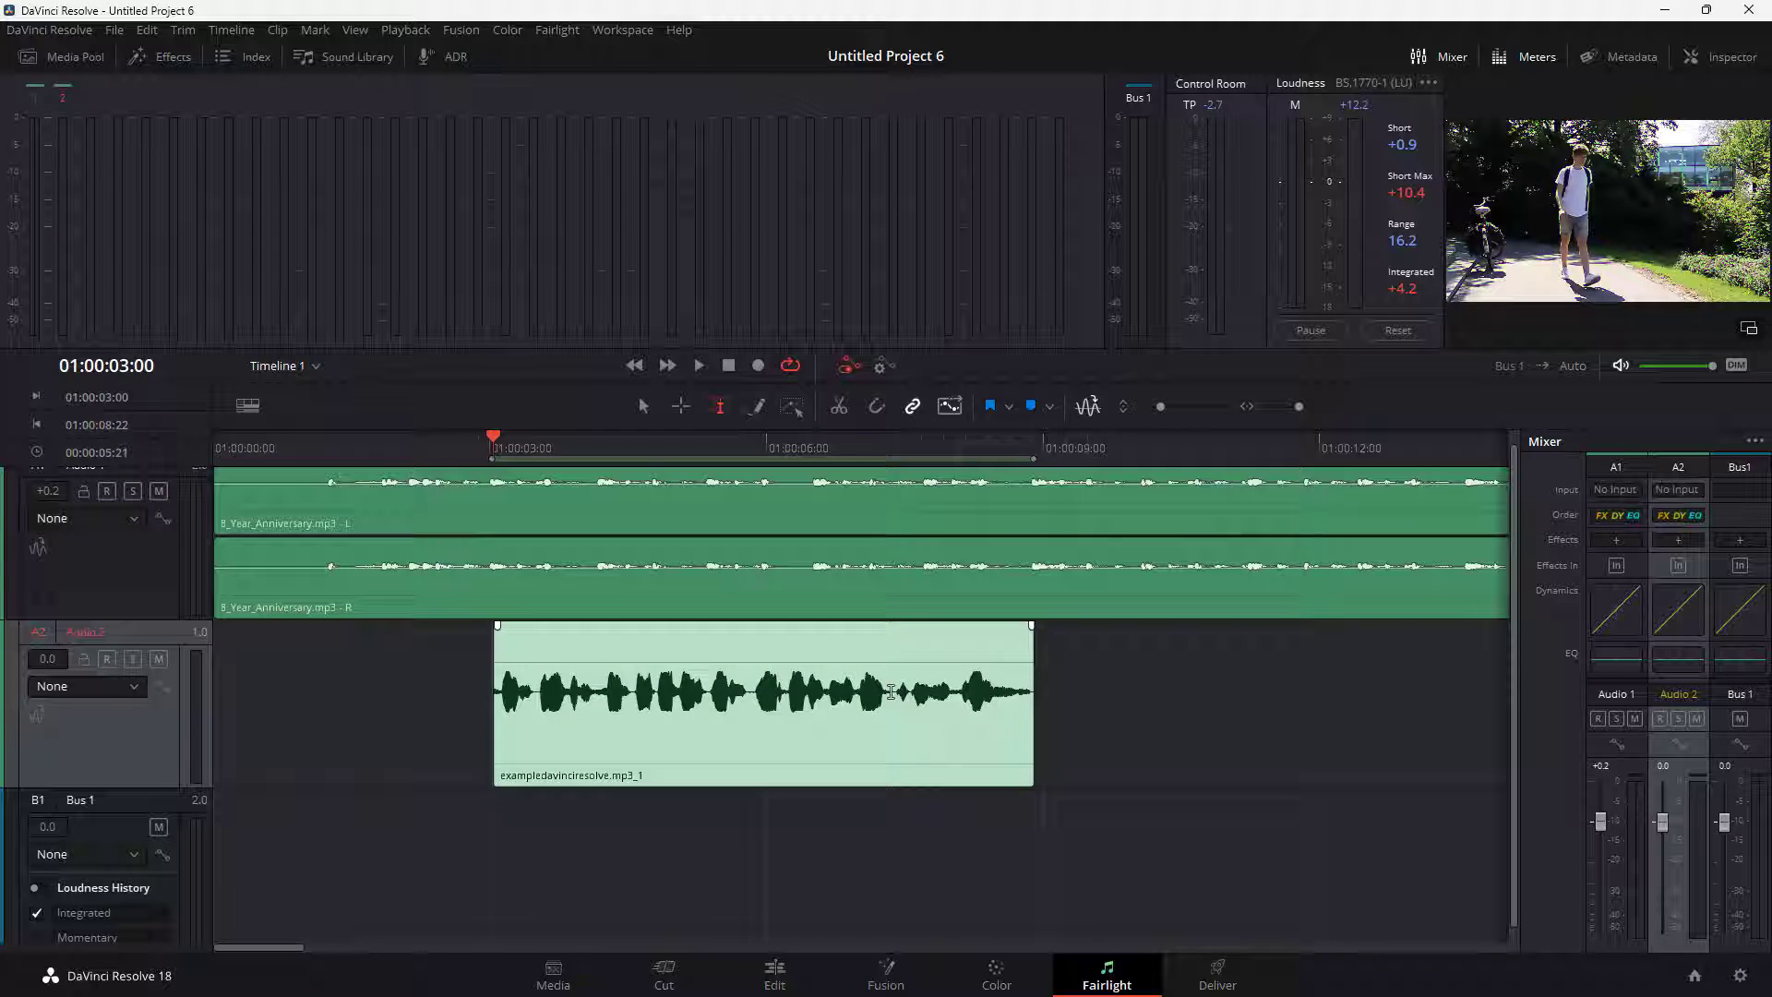
{"action": "left_click", "coordinate": [892, 690]}
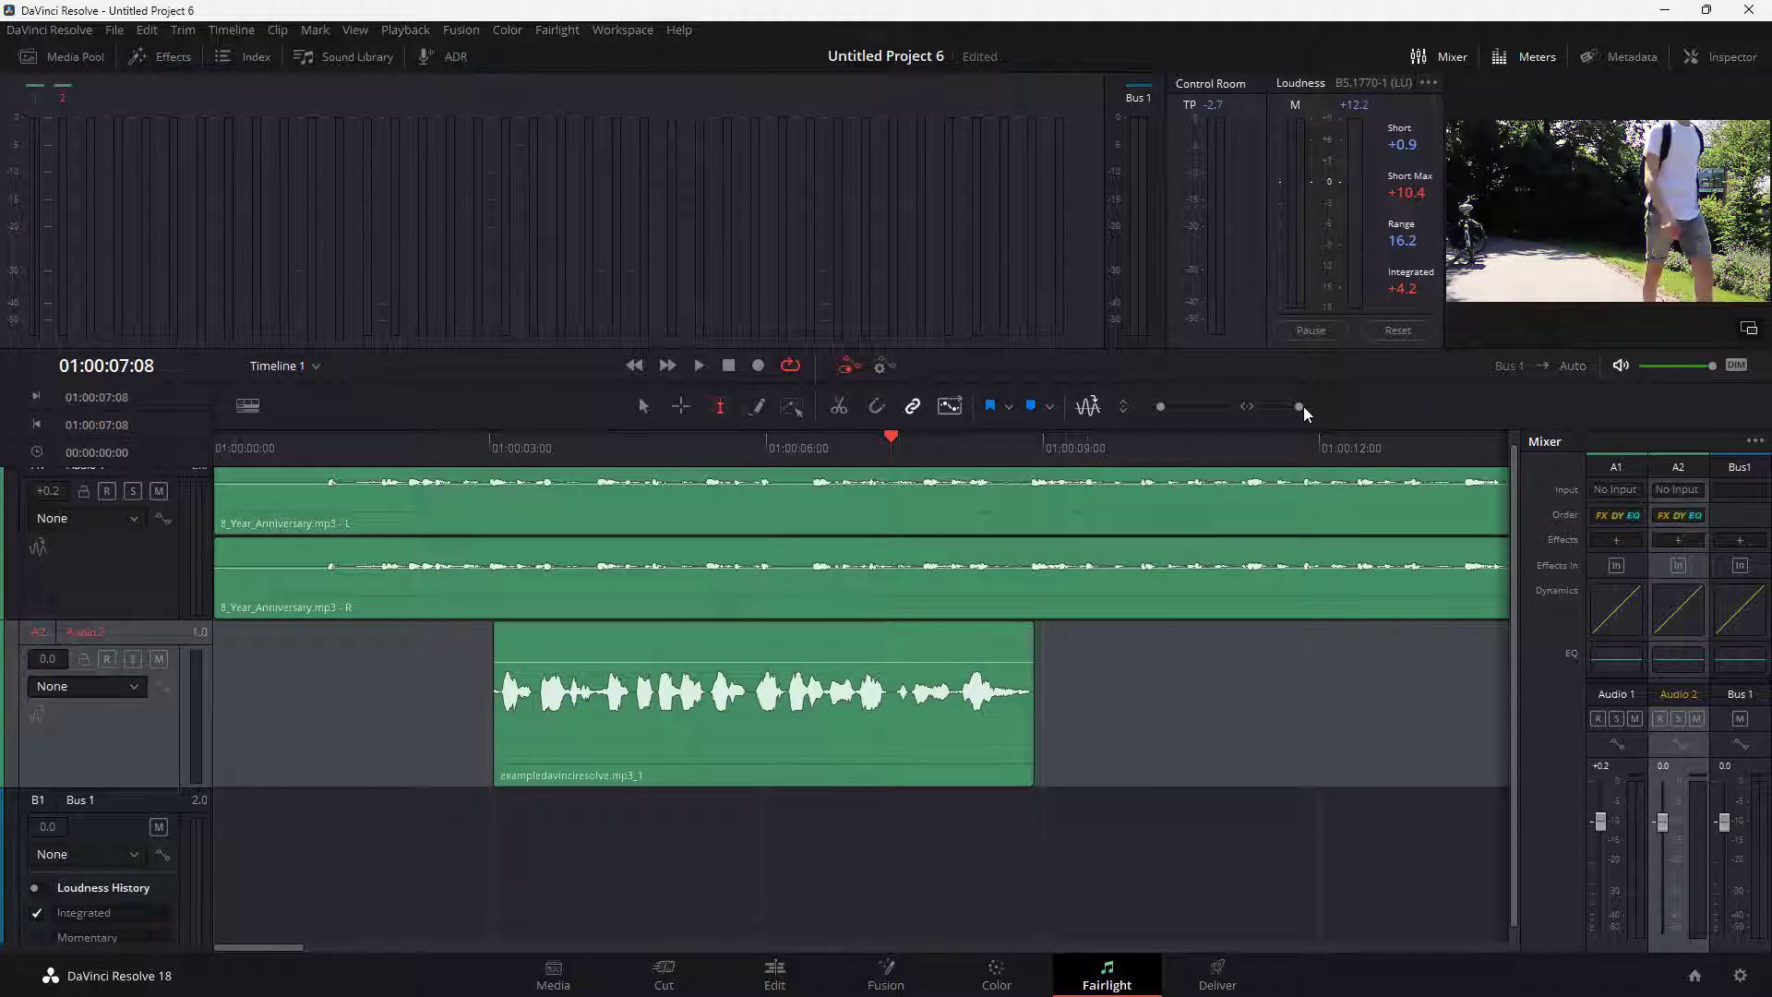
Step: Zoom in, delete the short pause to split the voice in two, and save
{"action": "left_click_drag", "start_coordinate": [1298, 406], "coordinate": [1305, 405]}
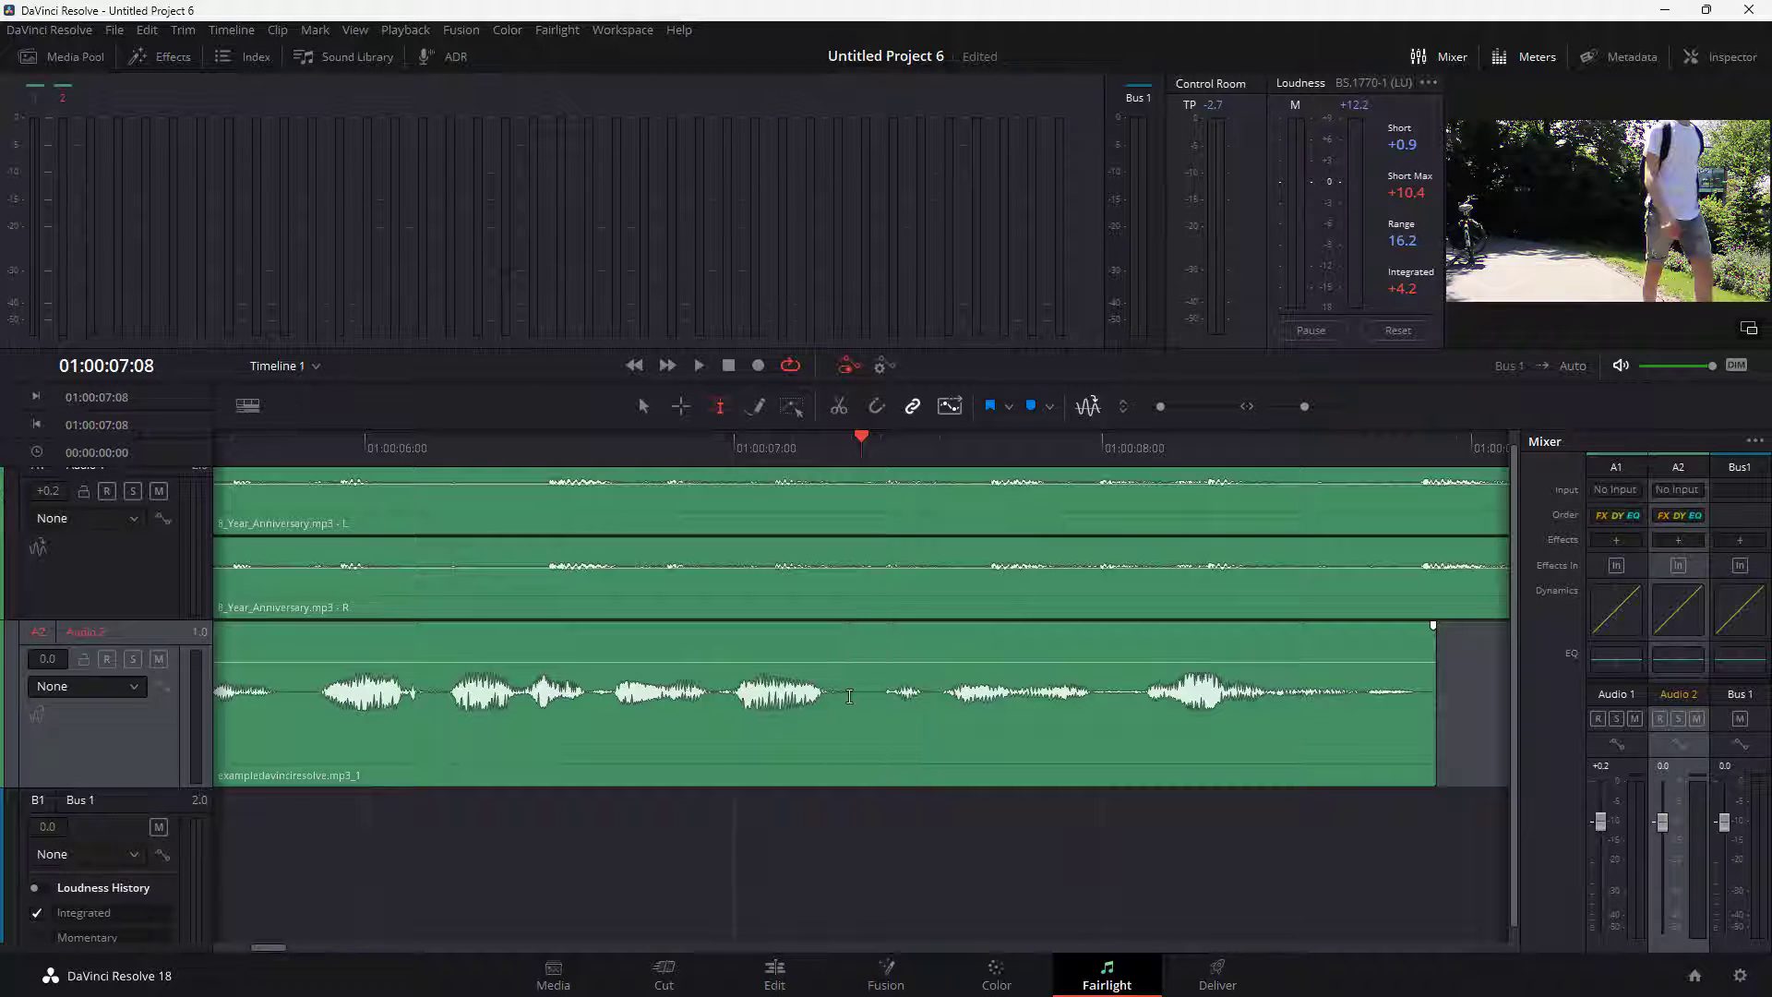
{"action": "left_click_drag", "start_coordinate": [853, 694], "coordinate": [882, 698]}
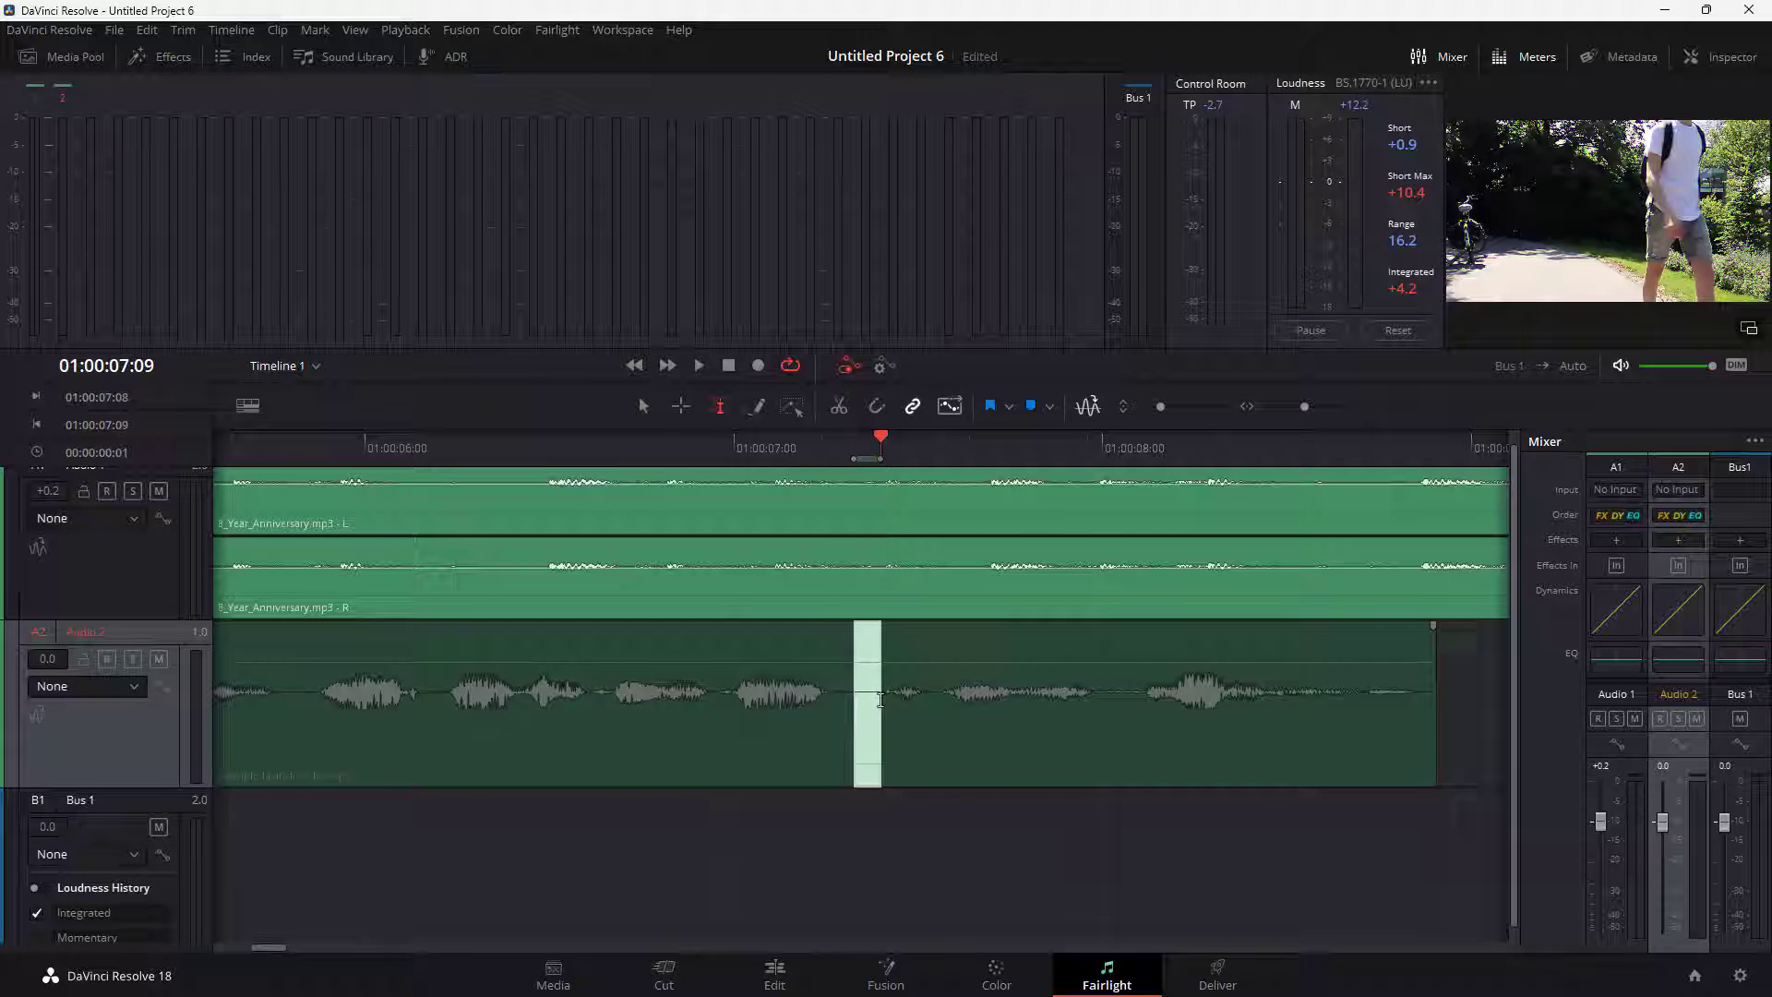
{"action": "key", "text": "Delete"}
{"action": "mouse_move", "coordinate": [886, 654]}
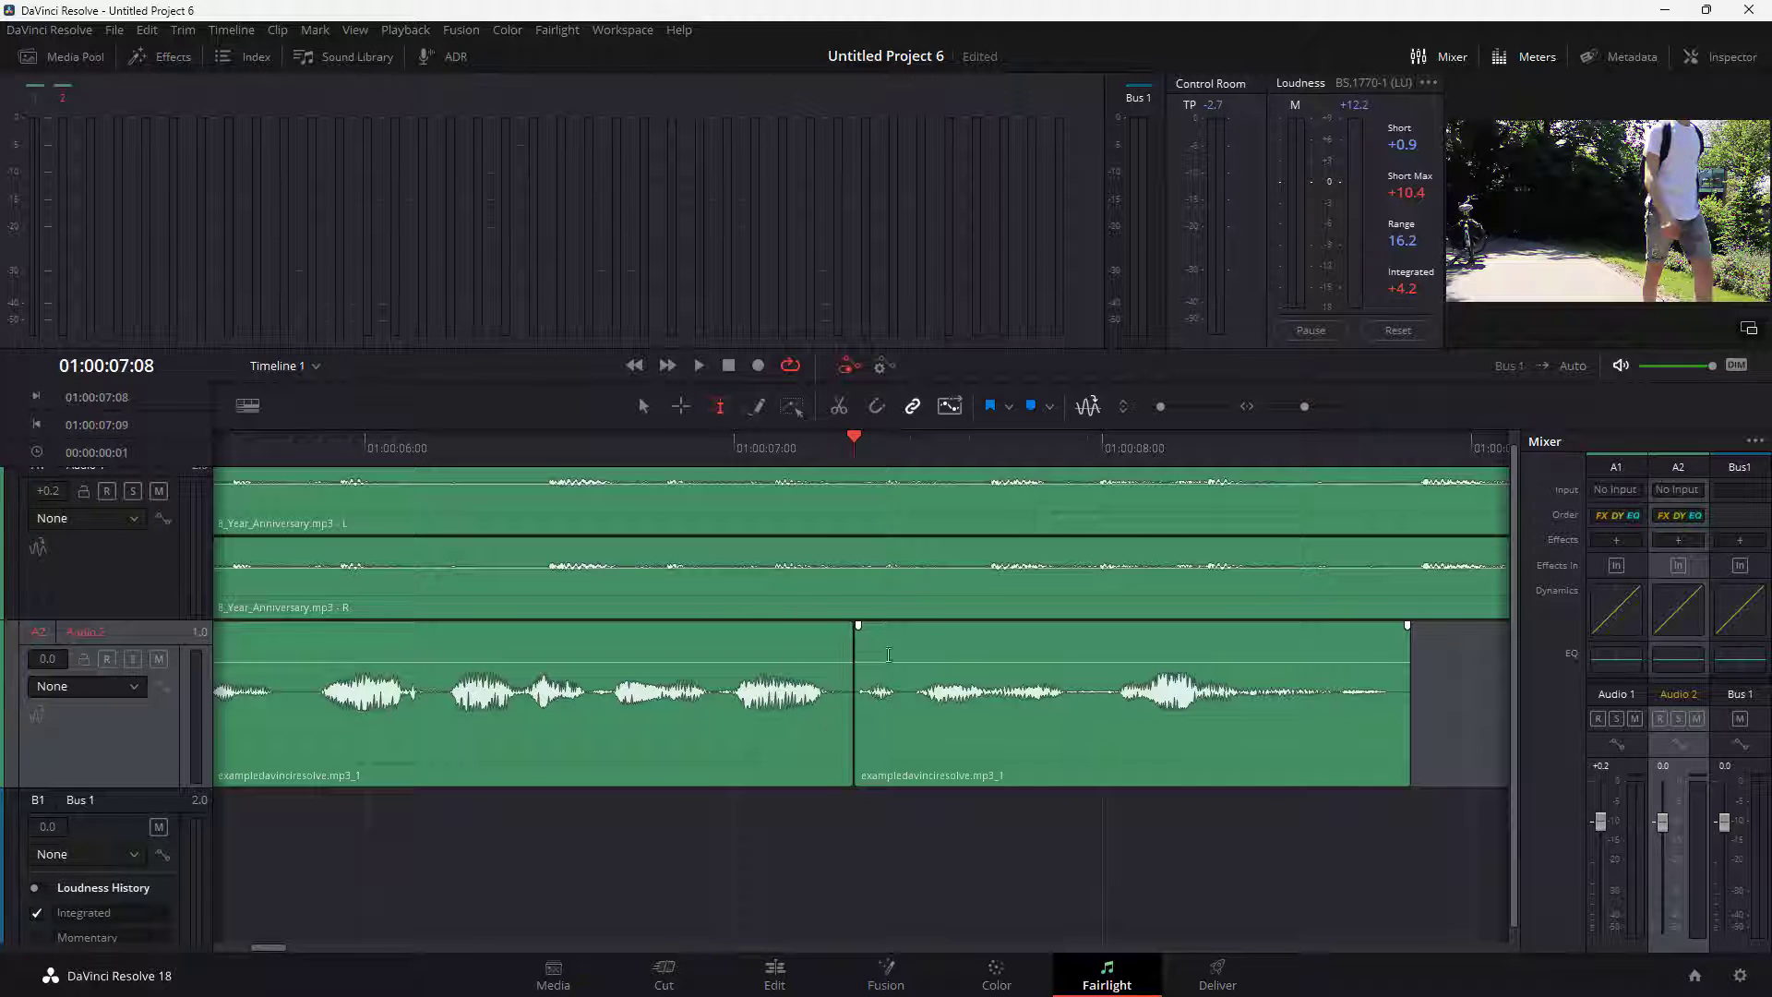
{"action": "key", "text": "ctrl+s"}
Step: Zoom out to the whole timeline, mark the music clip's silent start, then clear the range
{"action": "left_click_drag", "start_coordinate": [1304, 406], "coordinate": [1299, 408]}
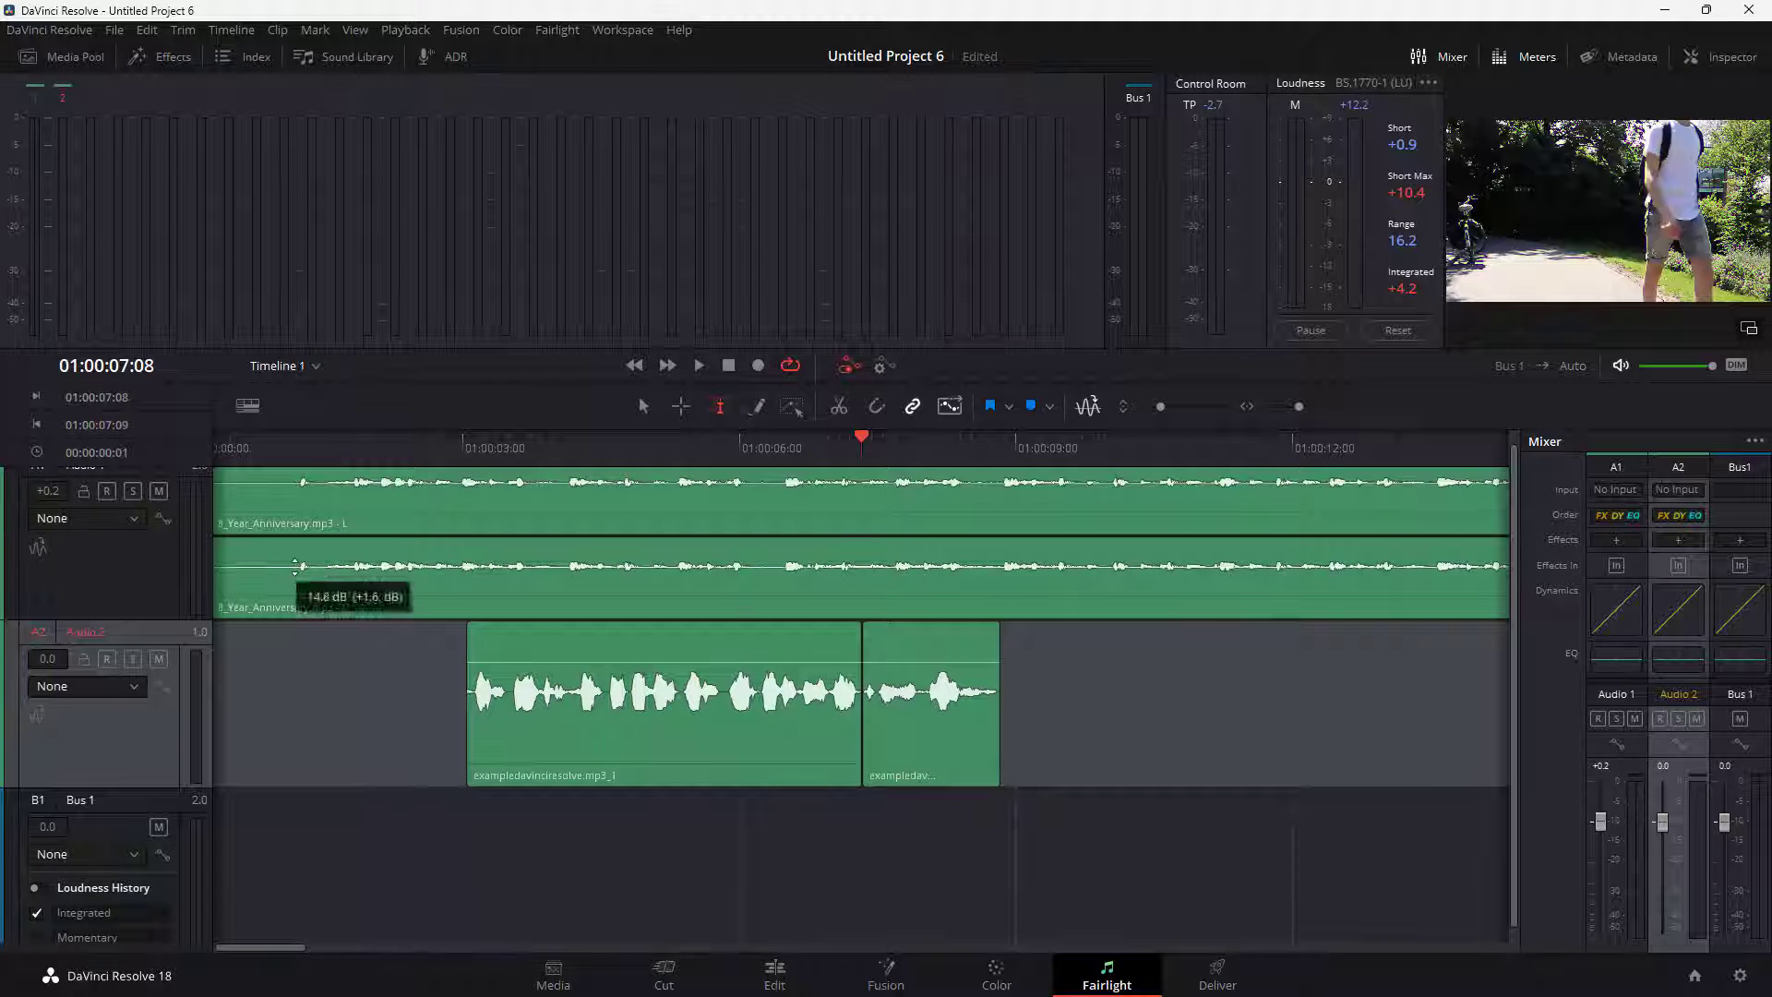
{"action": "left_click_drag", "start_coordinate": [297, 568], "coordinate": [153, 568]}
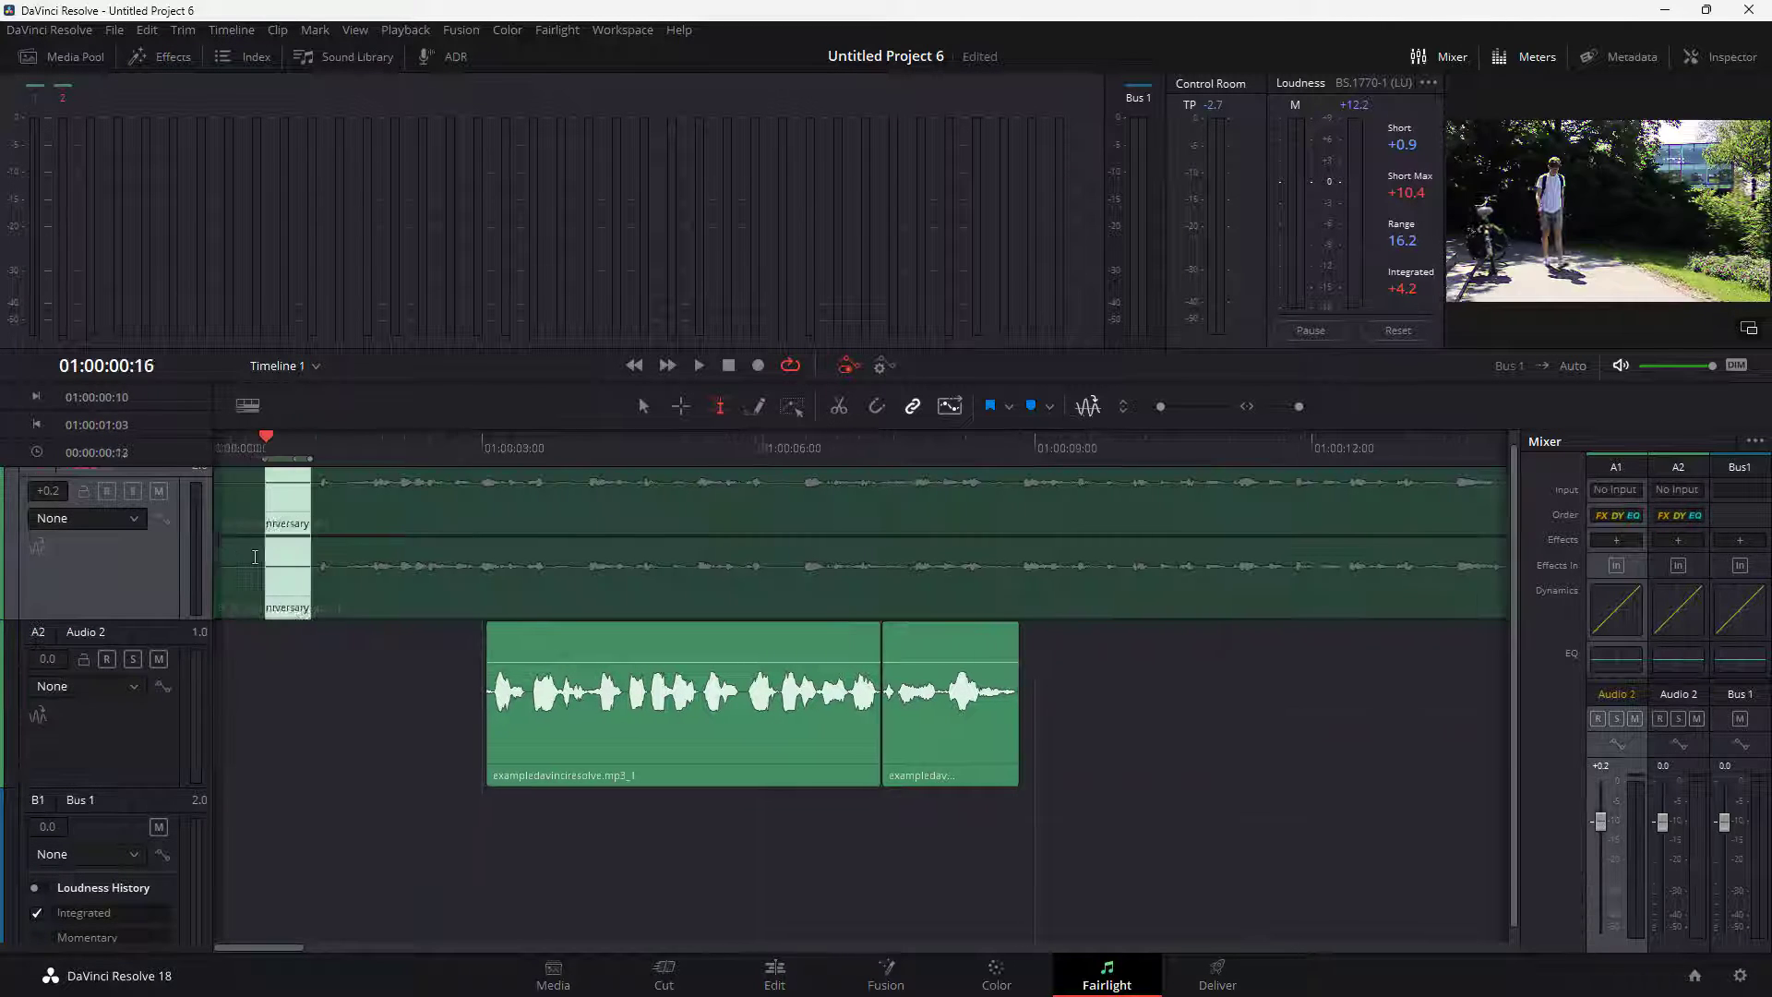
{"action": "left_click", "coordinate": [157, 563]}
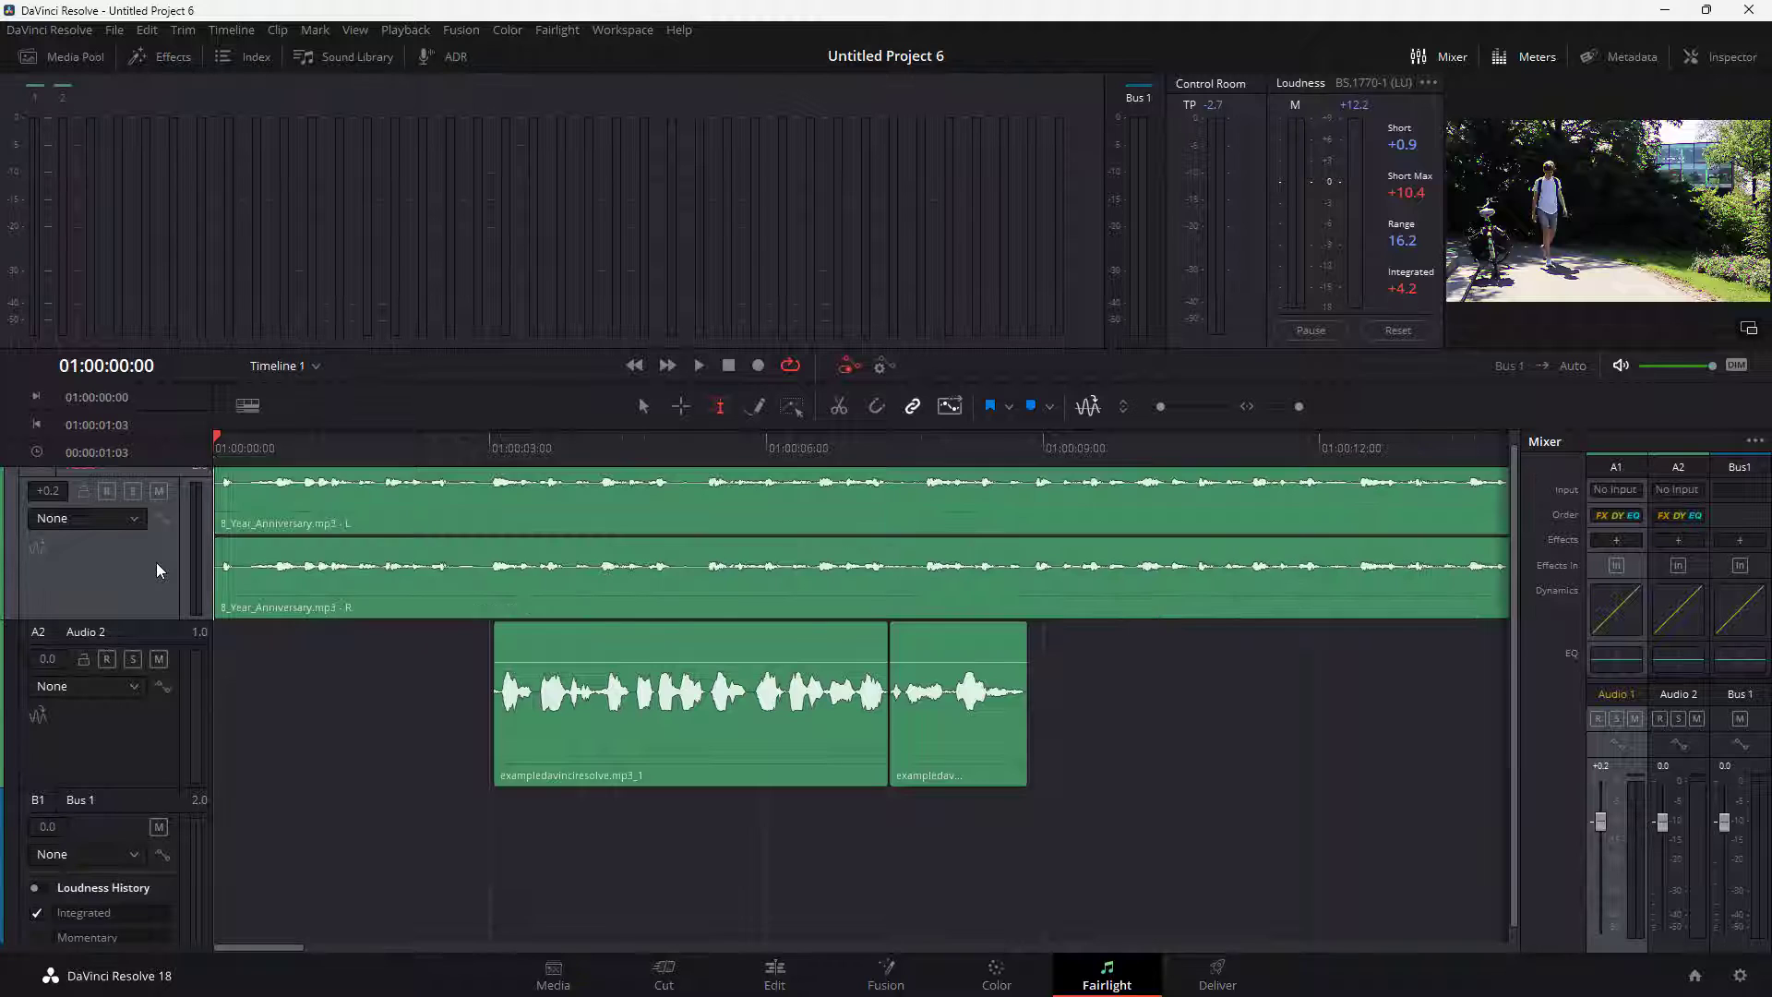
{"action": "left_click", "coordinate": [699, 366]}
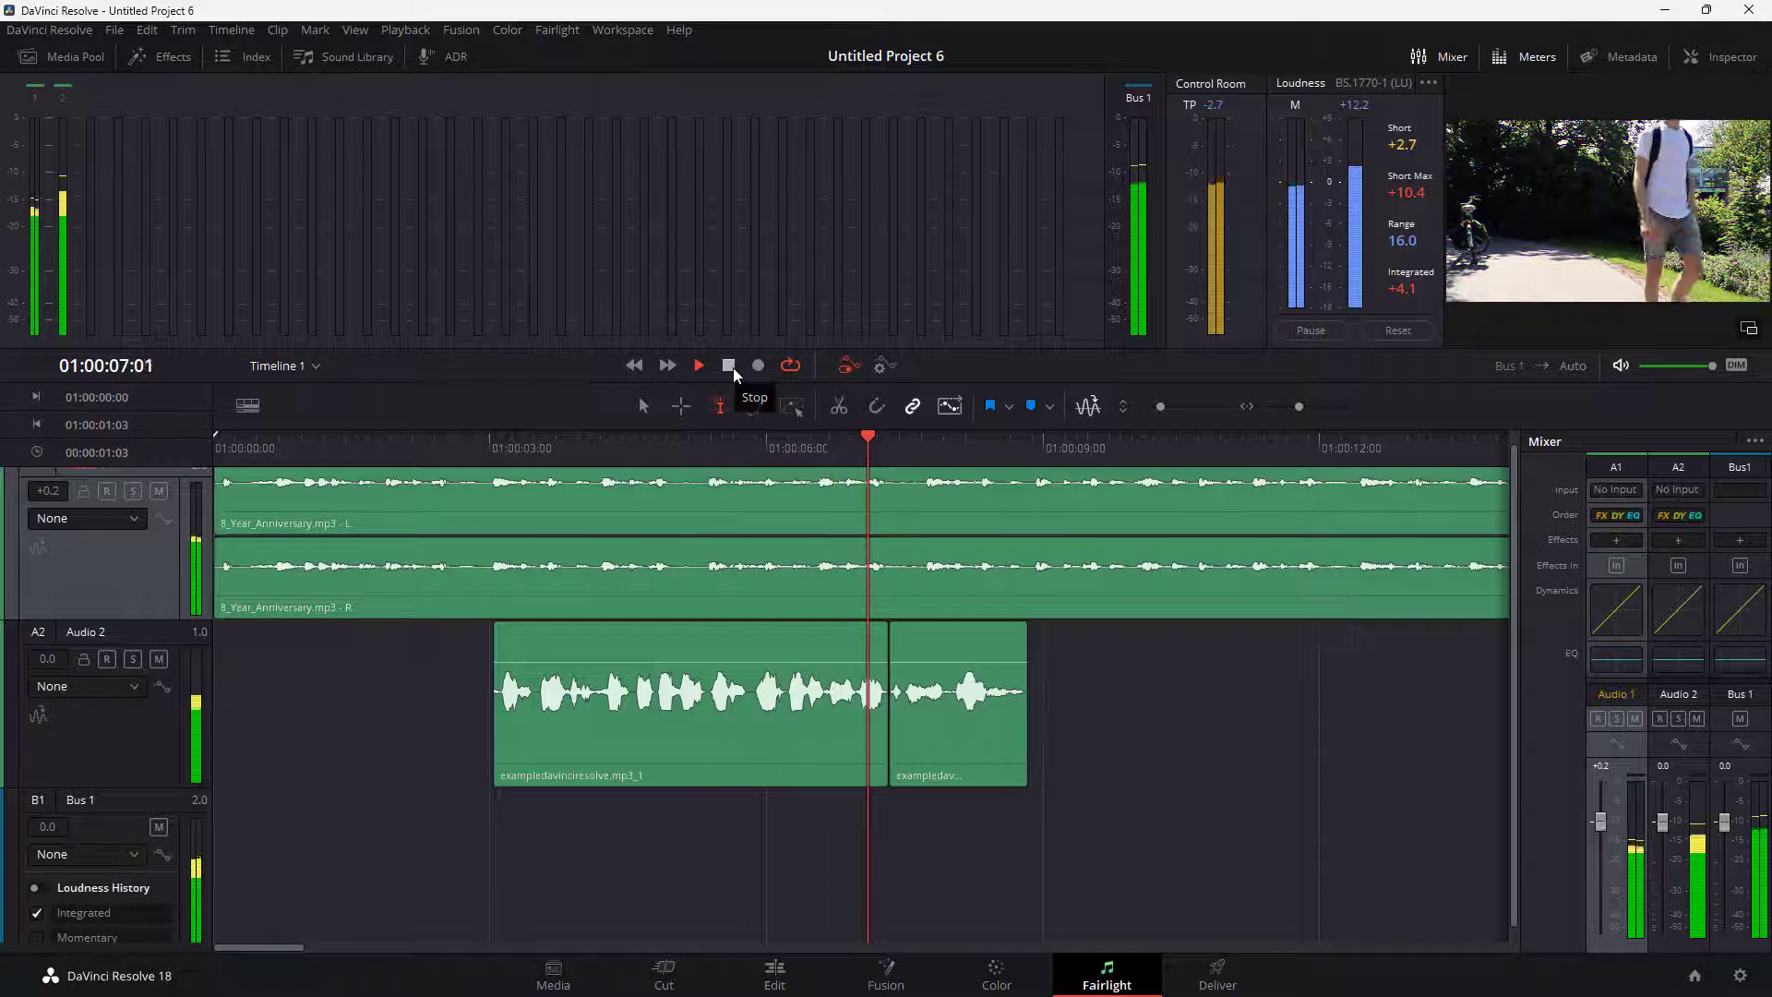
{"action": "left_click", "coordinate": [733, 367]}
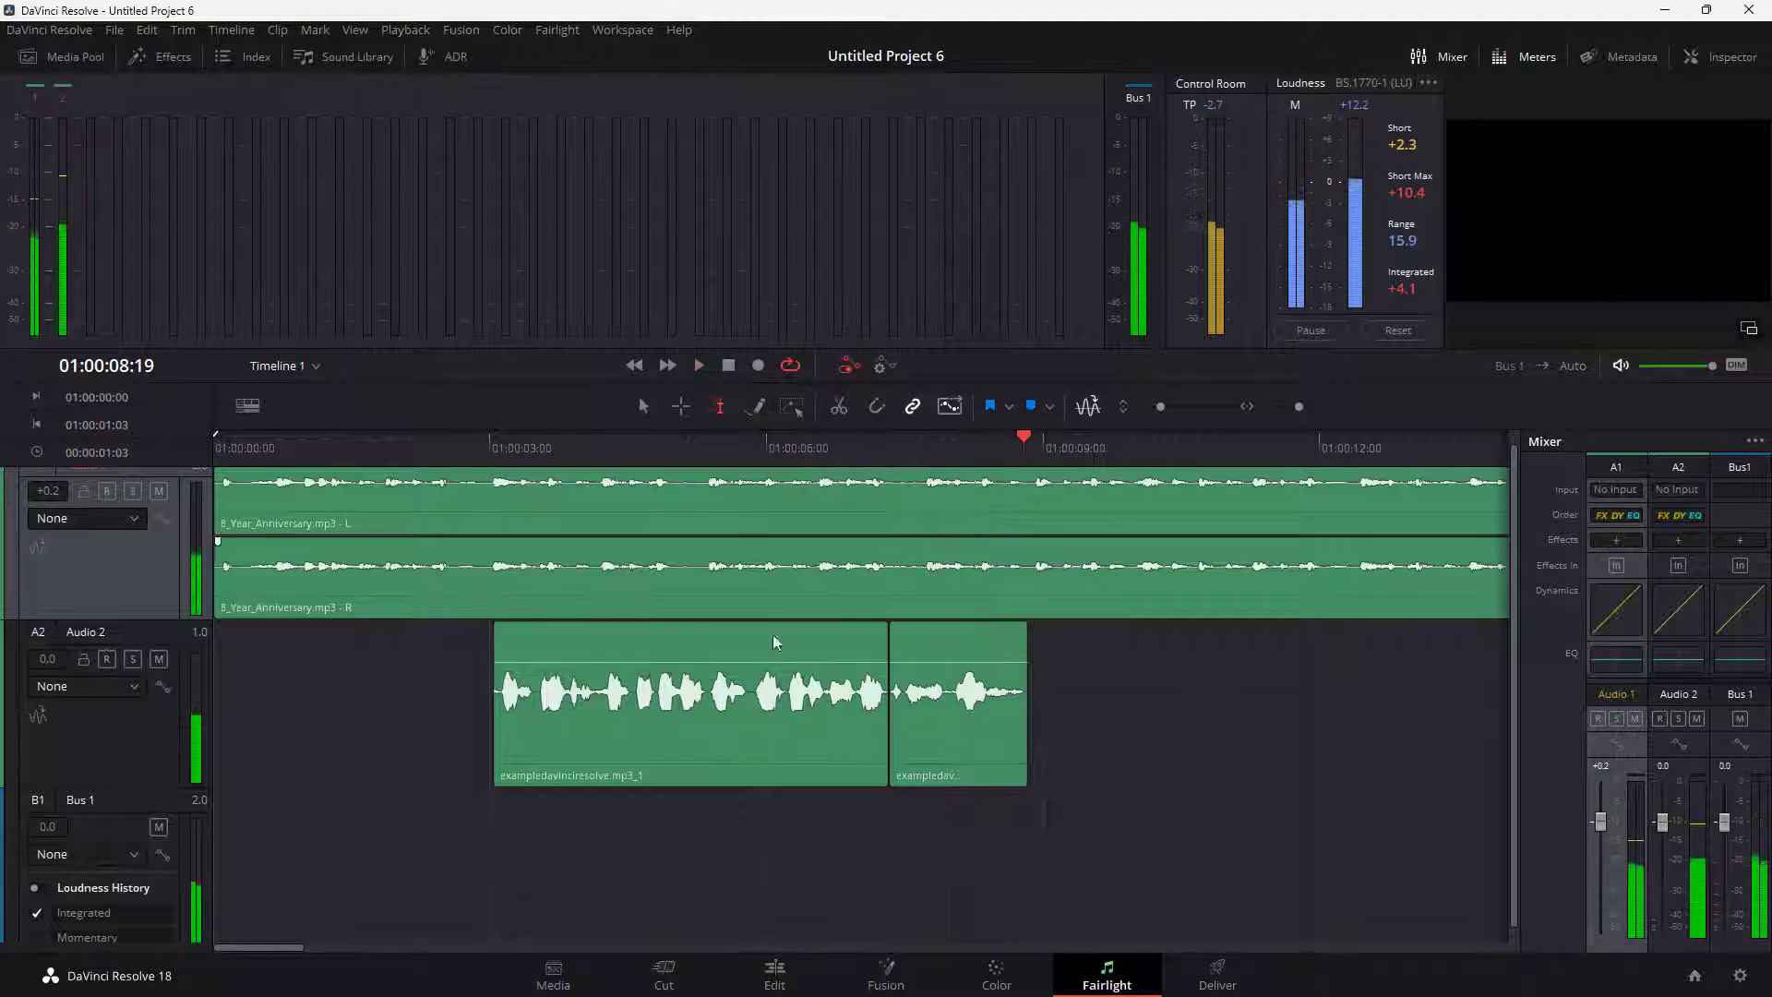
{"action": "left_click", "coordinate": [1018, 696]}
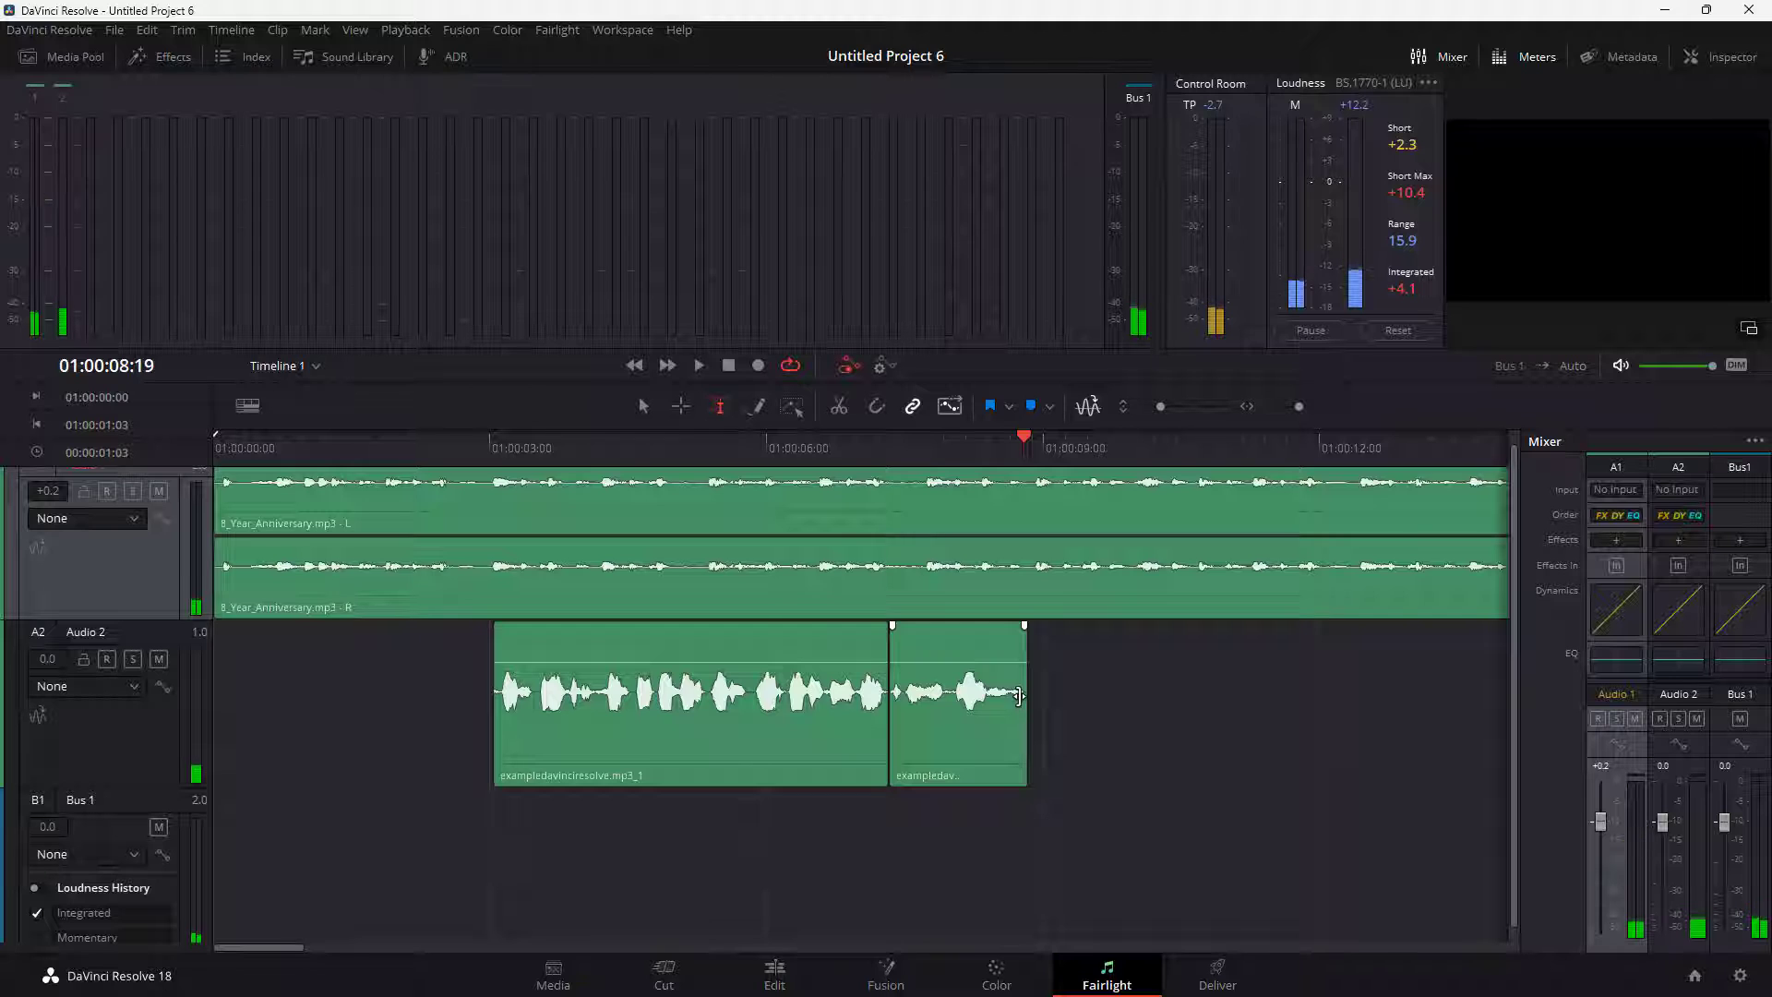